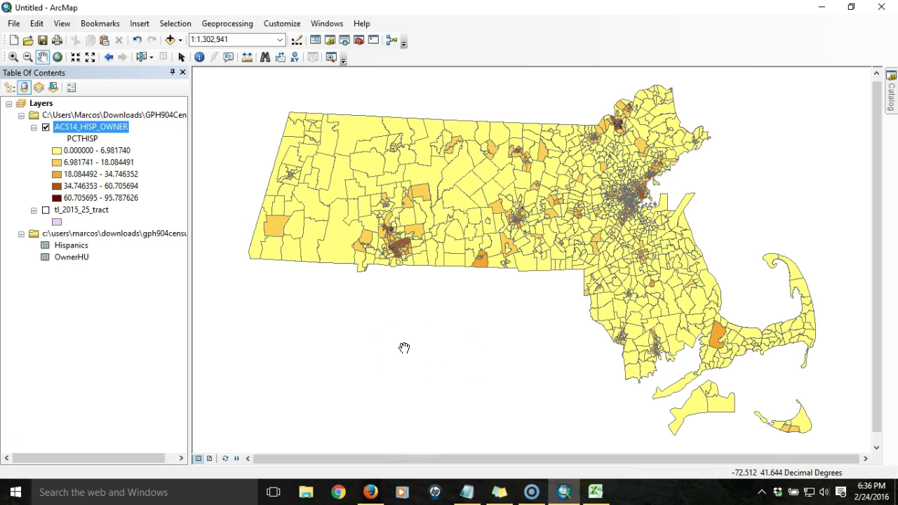
- Review the population, Hispanic and owner-occupancy fields in the attribute table of ACS14_HISP_OWNER, and close the table
{"action": "right_click", "coordinate": [112, 131]}
{"action": "left_click", "coordinate": [167, 166]}
{"action": "left_click_drag", "start_coordinate": [185, 379], "coordinate": [496, 393]}
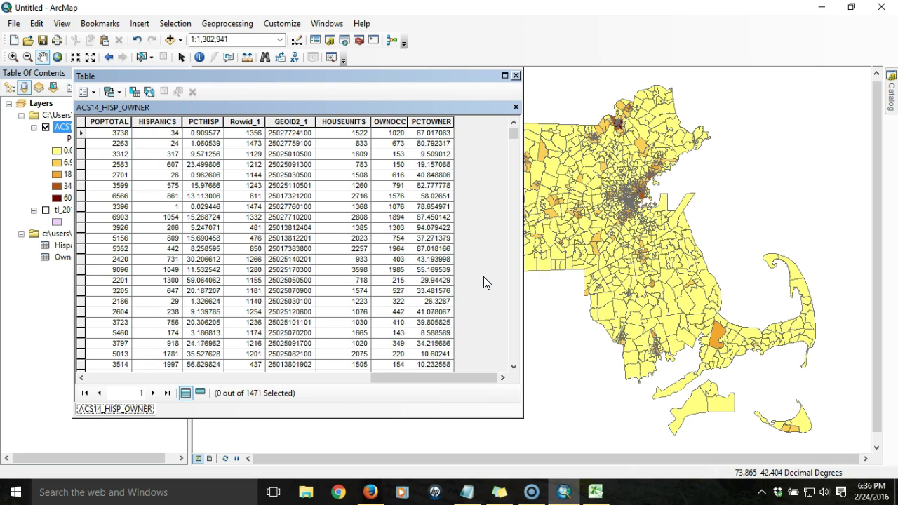
{"action": "left_click", "coordinate": [515, 76]}
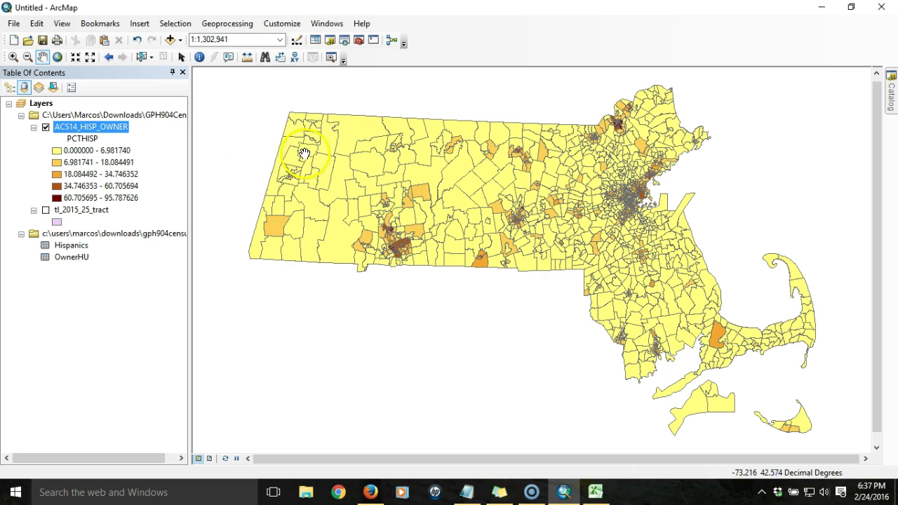
- Set the outline width of all graduated color symbols in the ACS14_HISP_OWNER layer to 0
{"action": "left_click", "coordinate": [99, 127]}
{"action": "left_click", "coordinate": [125, 151]}
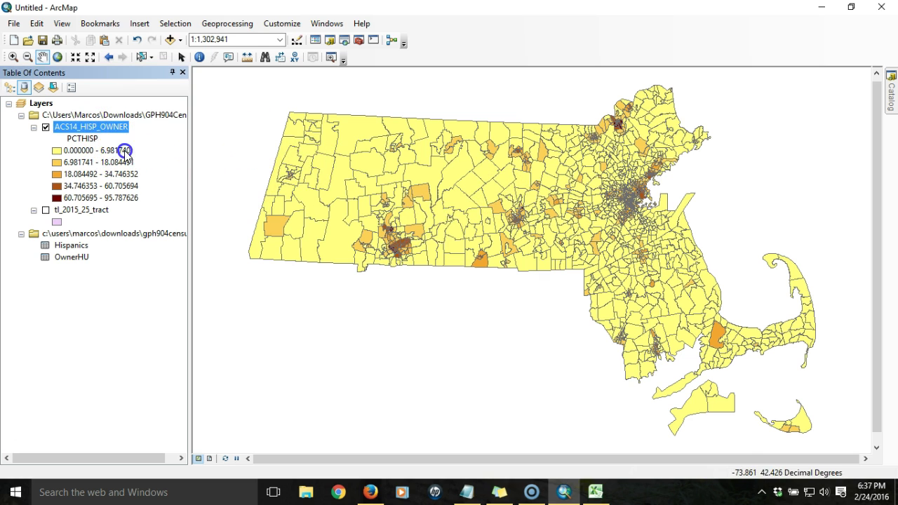
{"action": "right_click", "coordinate": [100, 127]}
{"action": "left_click", "coordinate": [168, 403]}
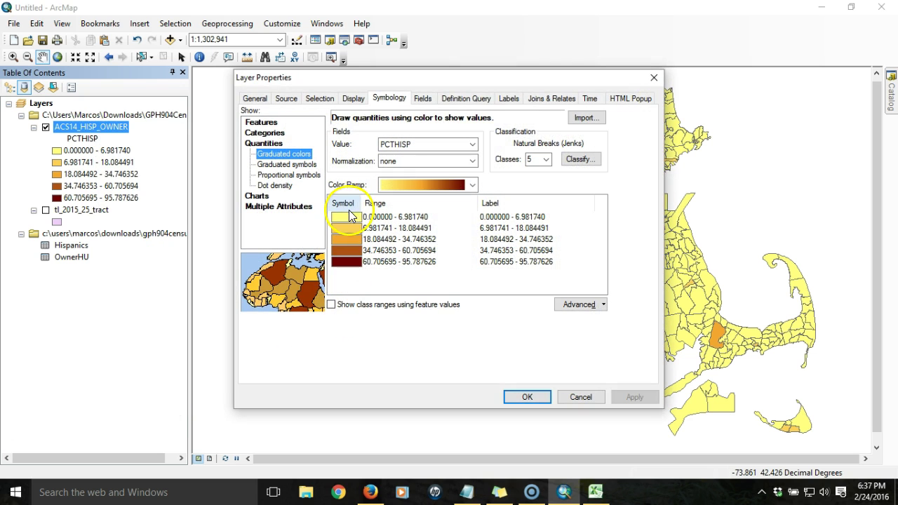
{"action": "right_click", "coordinate": [350, 218]}
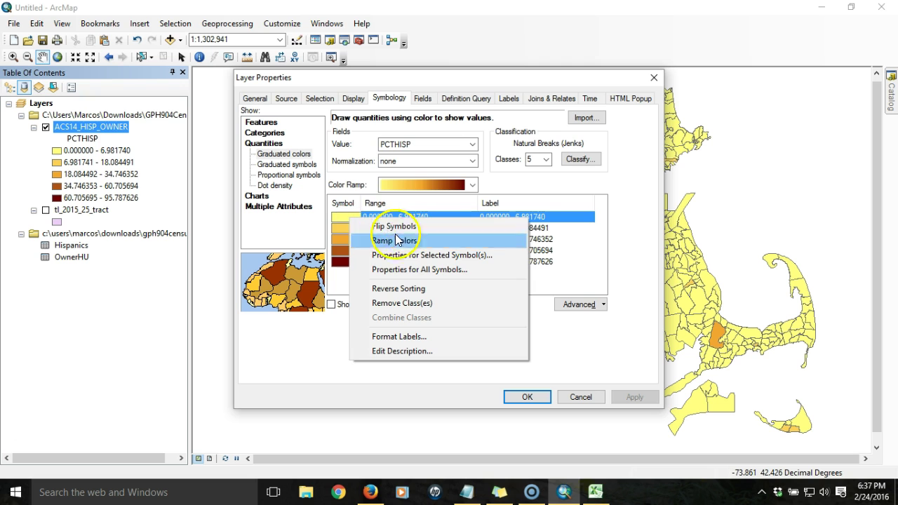
{"action": "left_click", "coordinate": [425, 271]}
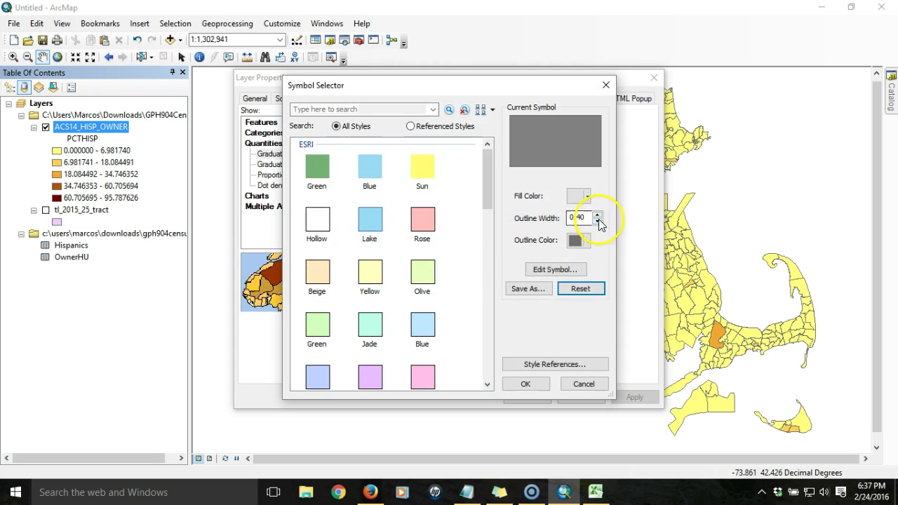
{"action": "left_click", "coordinate": [598, 221]}
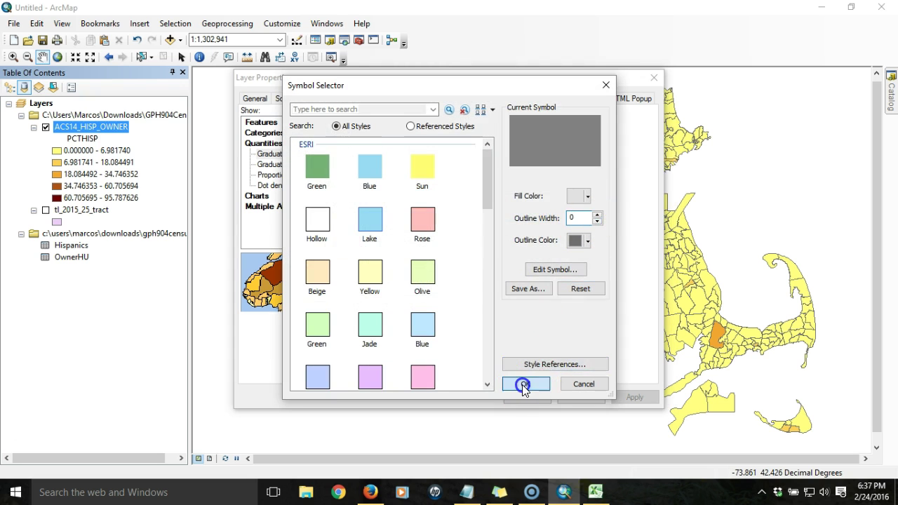
{"action": "left_click", "coordinate": [525, 384]}
{"action": "left_click", "coordinate": [523, 397]}
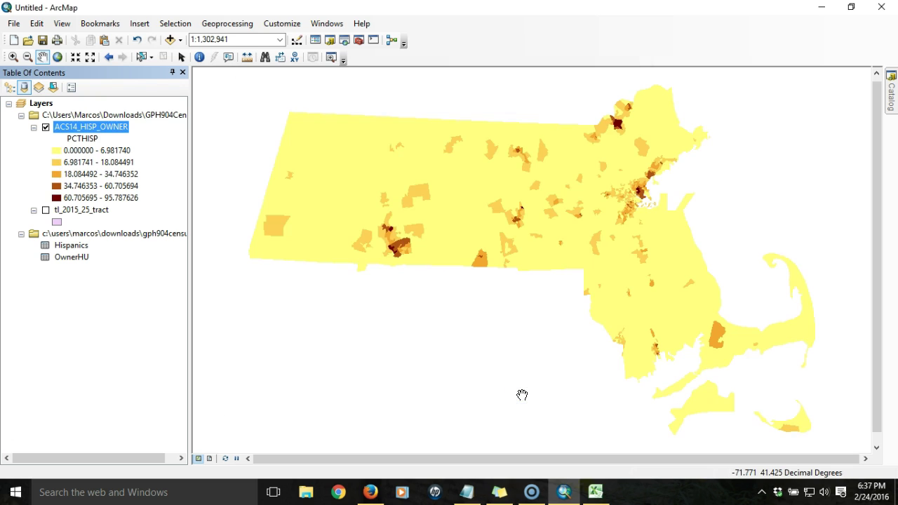
- Classify the PCTHISP values of ACS14_HISP_OWNER with the Equal Interval method and apply it to the map
{"action": "left_click", "coordinate": [429, 329]}
{"action": "right_click", "coordinate": [109, 133]}
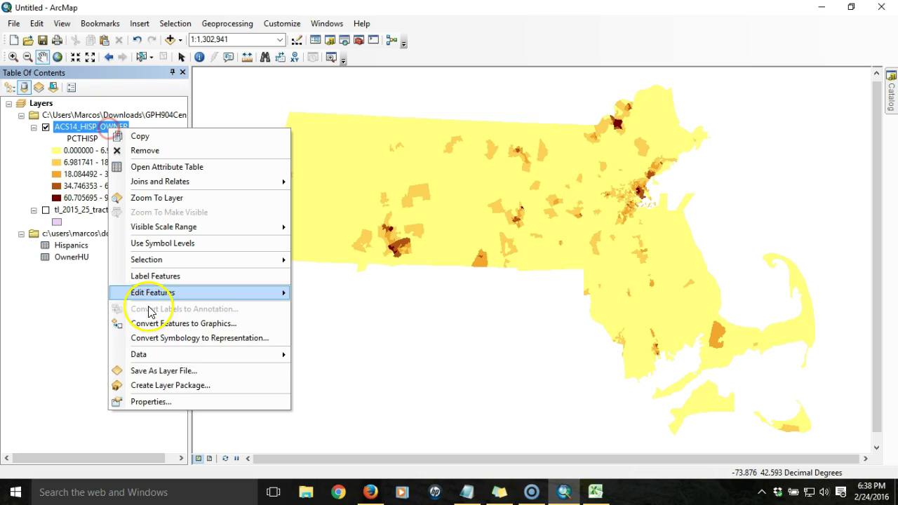
{"action": "left_click", "coordinate": [178, 402]}
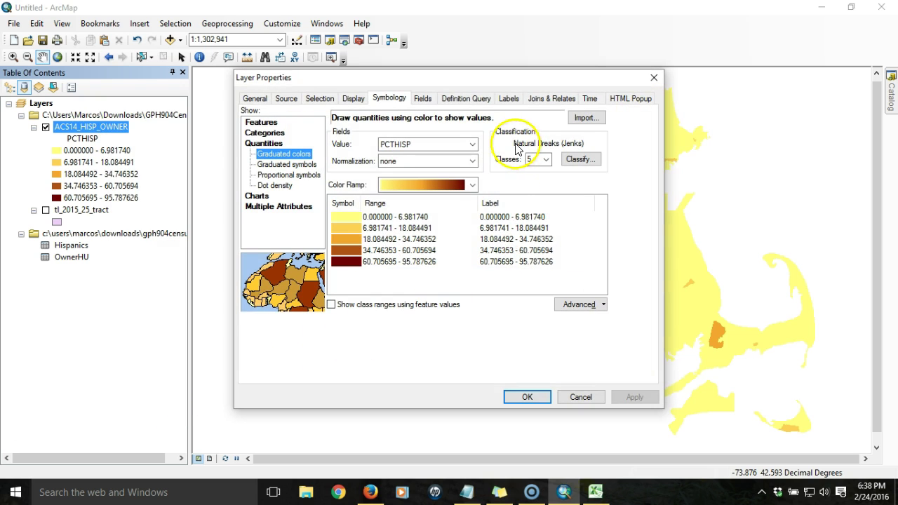
{"action": "left_click", "coordinate": [614, 146]}
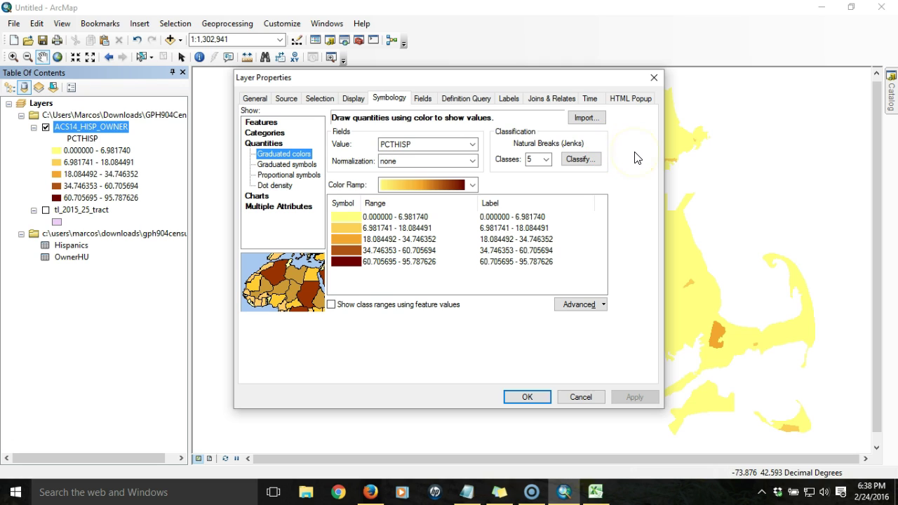
{"action": "left_click", "coordinate": [620, 151]}
{"action": "left_click", "coordinate": [589, 161]}
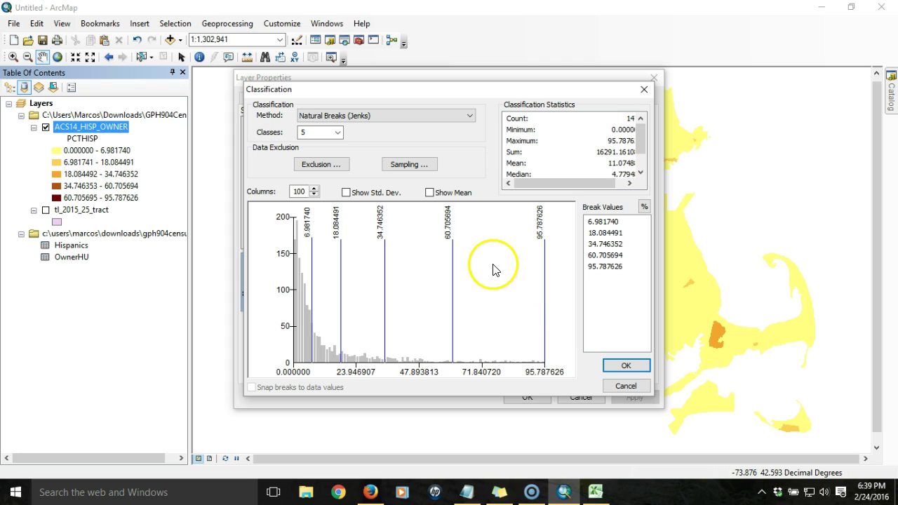
{"action": "left_click", "coordinate": [472, 115]}
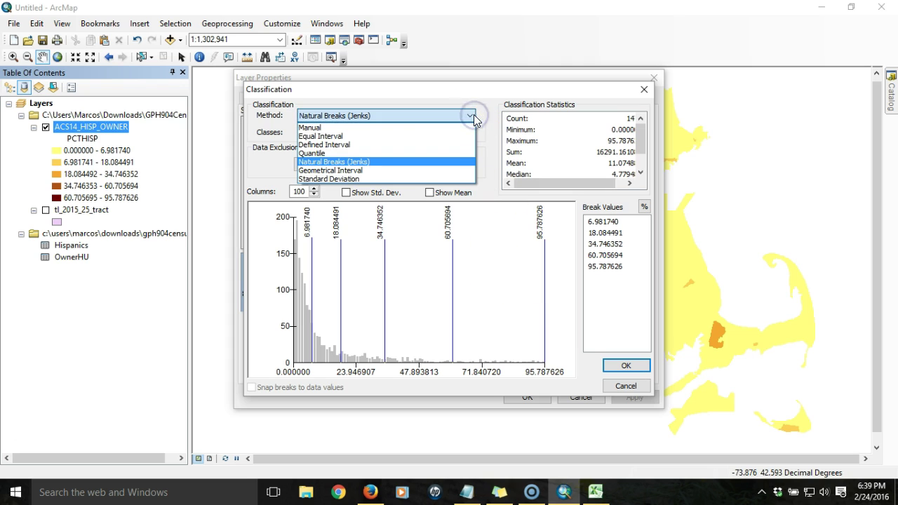
{"action": "left_click", "coordinate": [350, 137]}
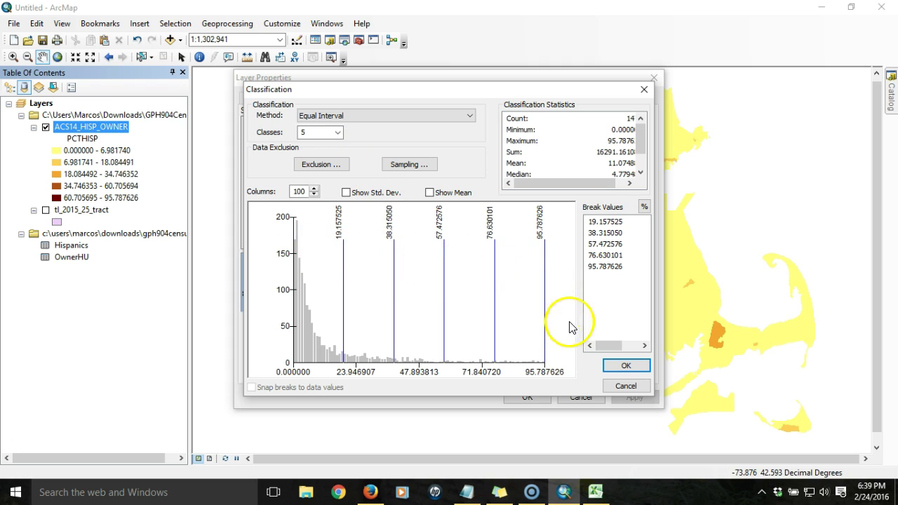
{"action": "left_click", "coordinate": [633, 364]}
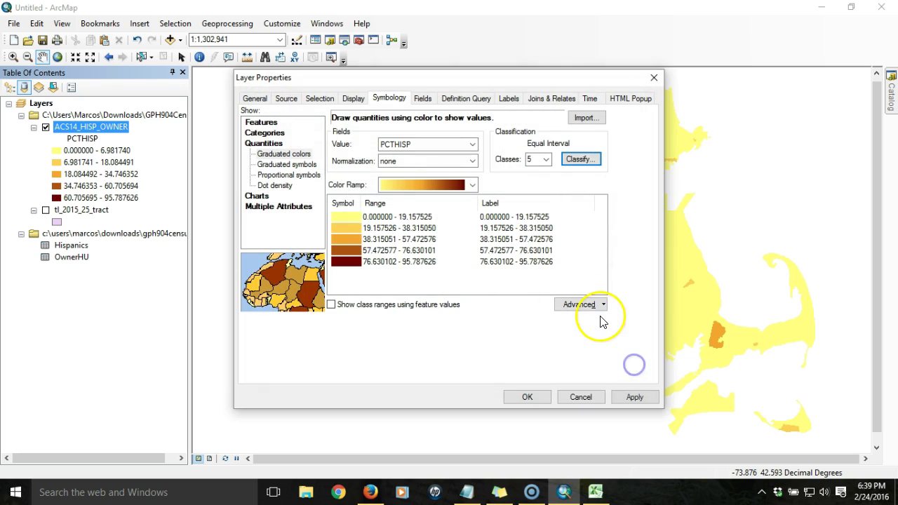
{"action": "left_click", "coordinate": [523, 397]}
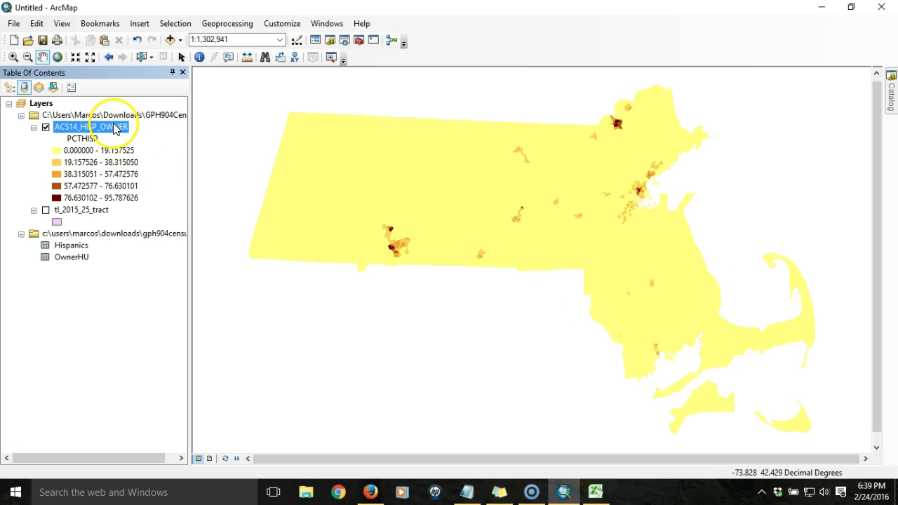
- Change the PCTHISP classification of ACS14_HISP_OWNER to the Quantile method and apply it to the map
{"action": "double_click", "coordinate": [112, 130]}
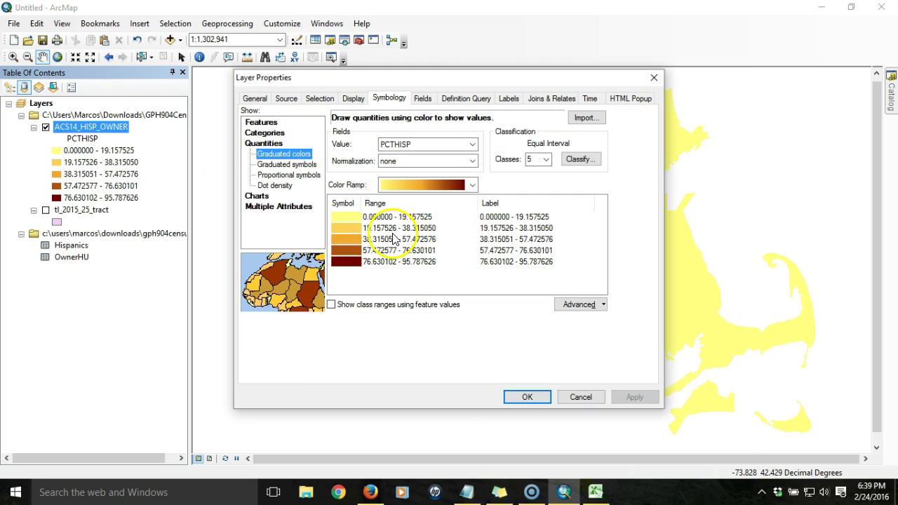
{"action": "left_click", "coordinate": [579, 175]}
{"action": "left_click", "coordinate": [465, 117]}
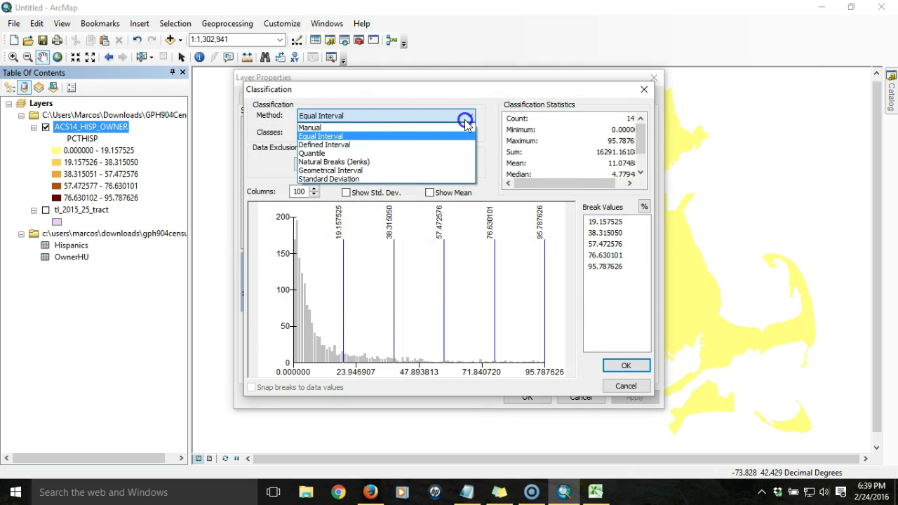
{"action": "left_click", "coordinate": [342, 154]}
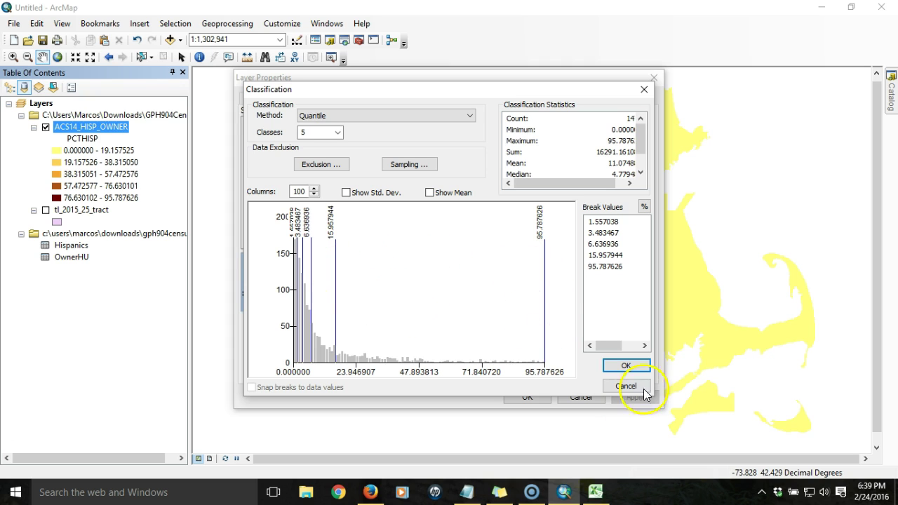
{"action": "left_click", "coordinate": [625, 365]}
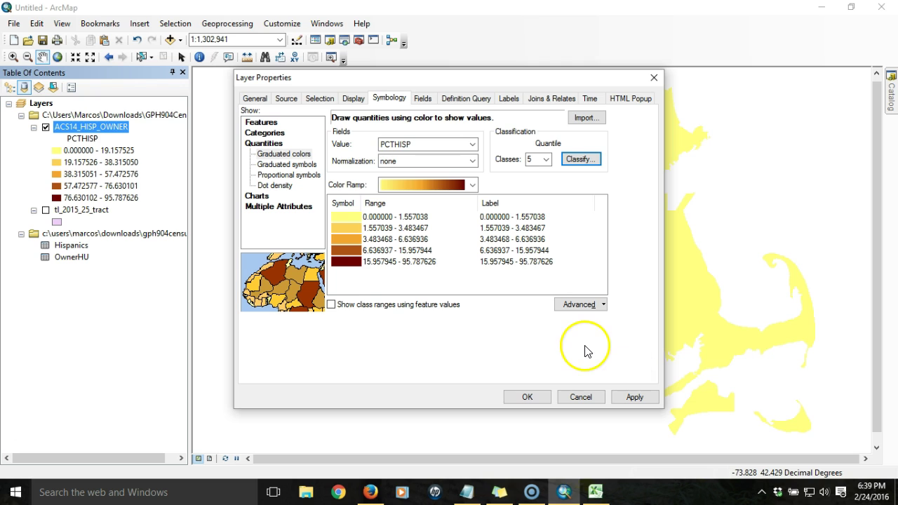
{"action": "left_click", "coordinate": [531, 397]}
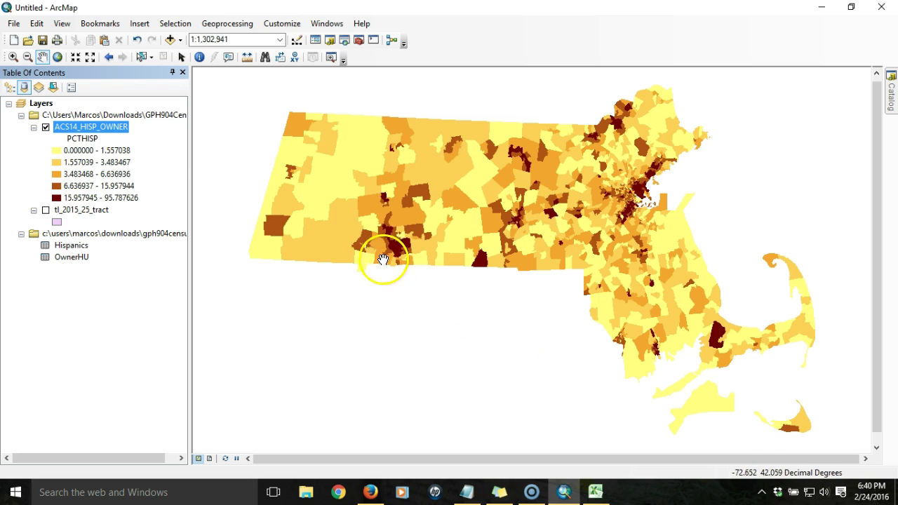
- Insert a new data frame and paste a copy of the ACS14_HISP_OWNER layer into it
{"action": "right_click", "coordinate": [115, 132]}
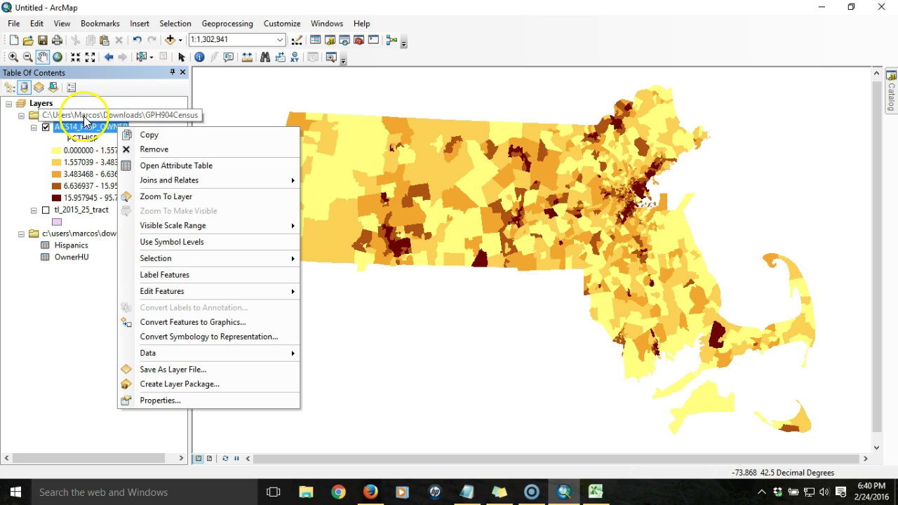
{"action": "left_click", "coordinate": [138, 24]}
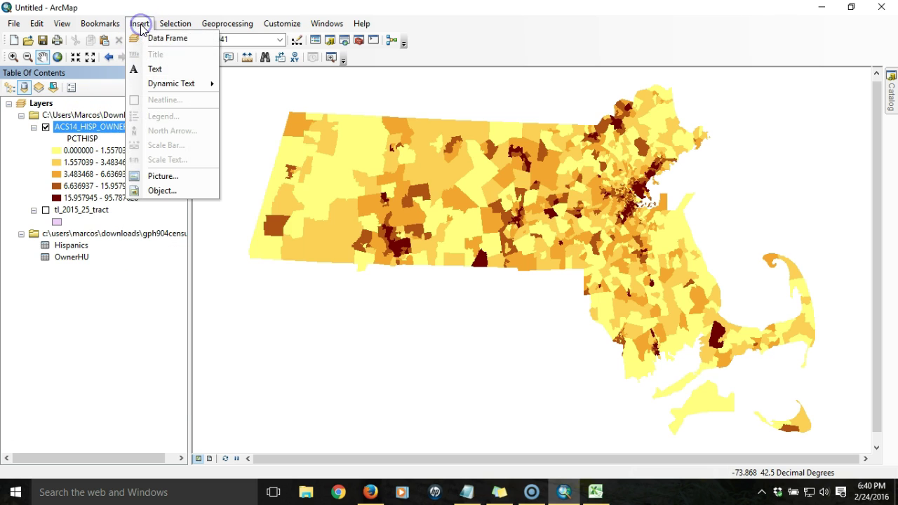
{"action": "left_click", "coordinate": [163, 38]}
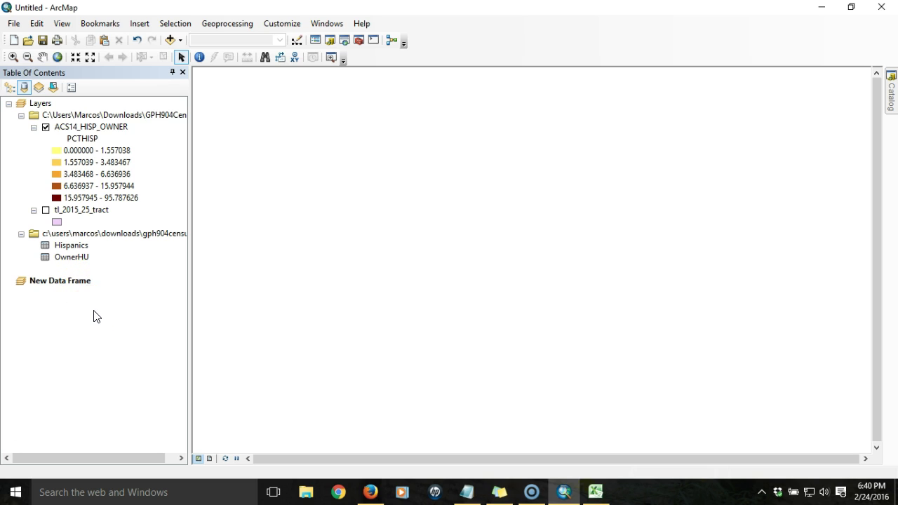
{"action": "right_click", "coordinate": [95, 127]}
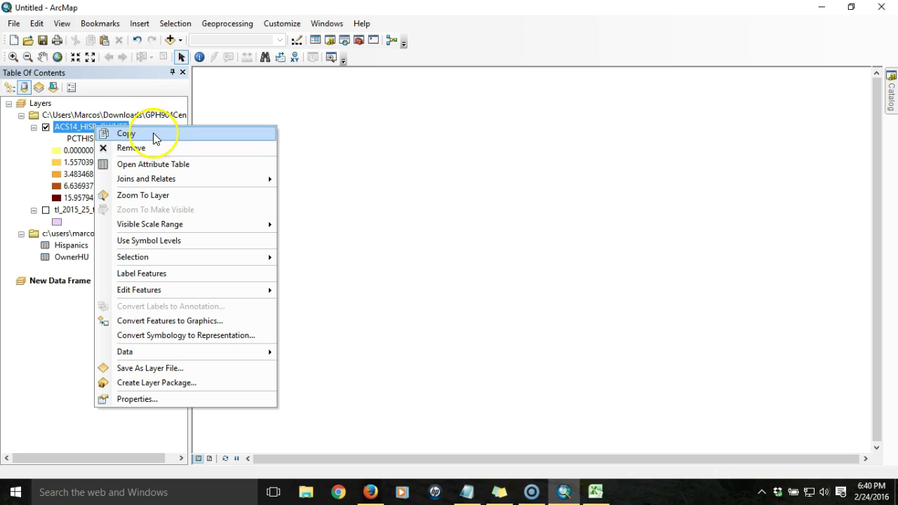
{"action": "left_click", "coordinate": [126, 133]}
{"action": "right_click", "coordinate": [82, 281]}
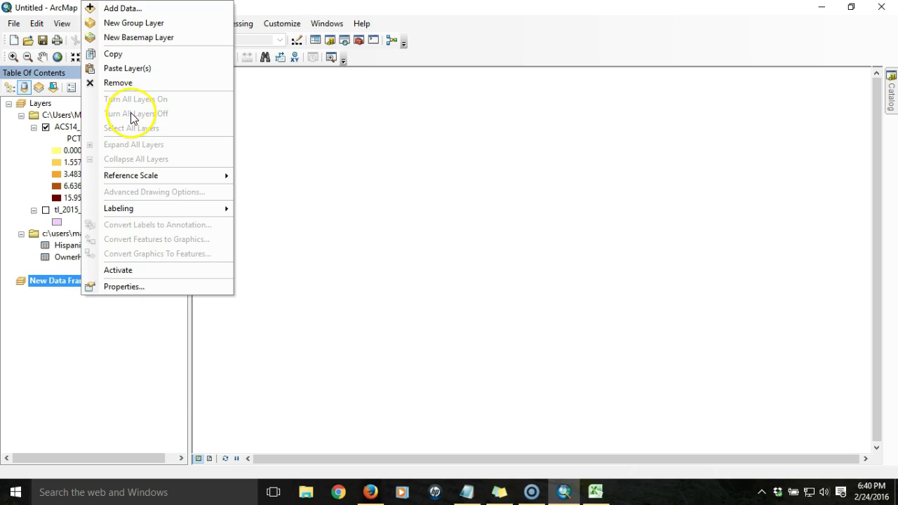
{"action": "left_click", "coordinate": [132, 69]}
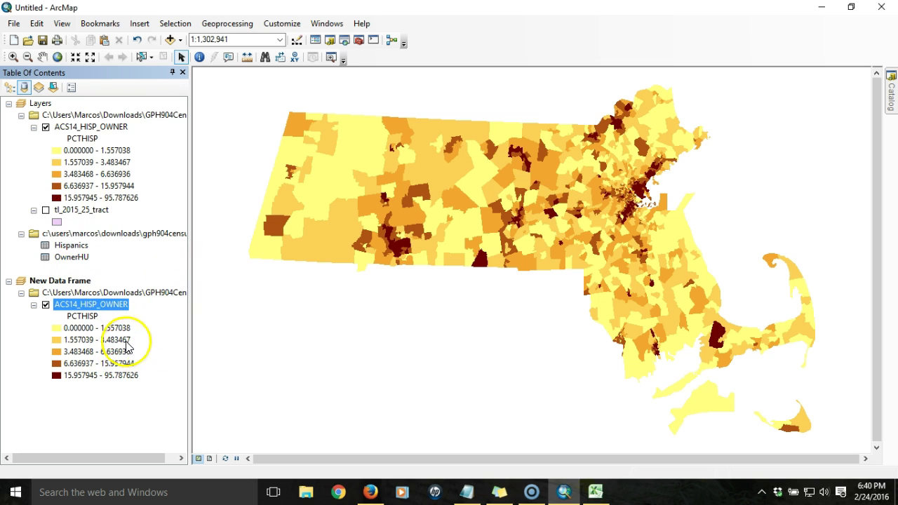
- Symbolize the copied ACS14_HISP_OWNER layer in the new data frame by the PCTOWNER field
{"action": "double_click", "coordinate": [107, 307]}
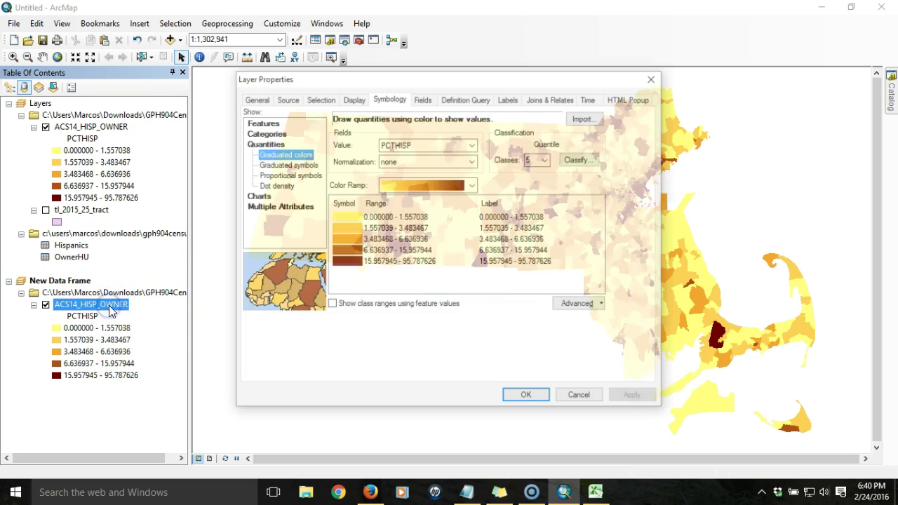
{"action": "left_click", "coordinate": [471, 144]}
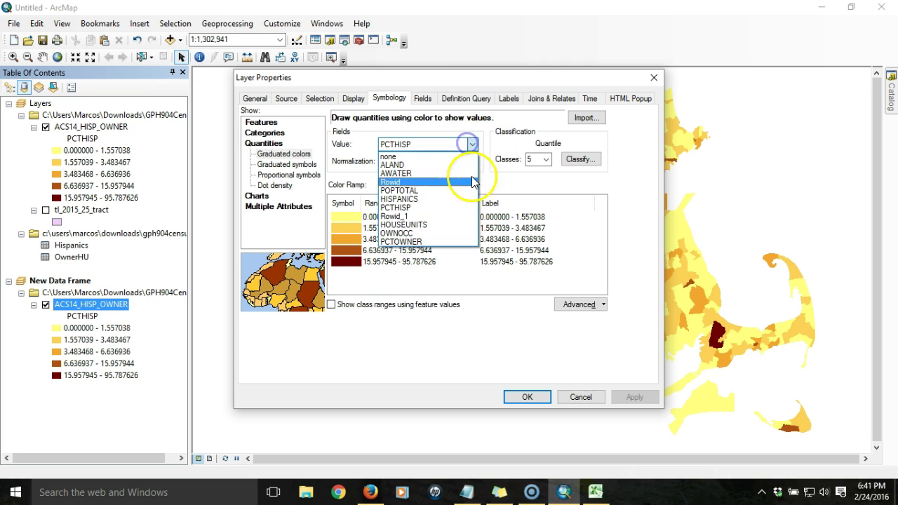
{"action": "left_click", "coordinate": [415, 241]}
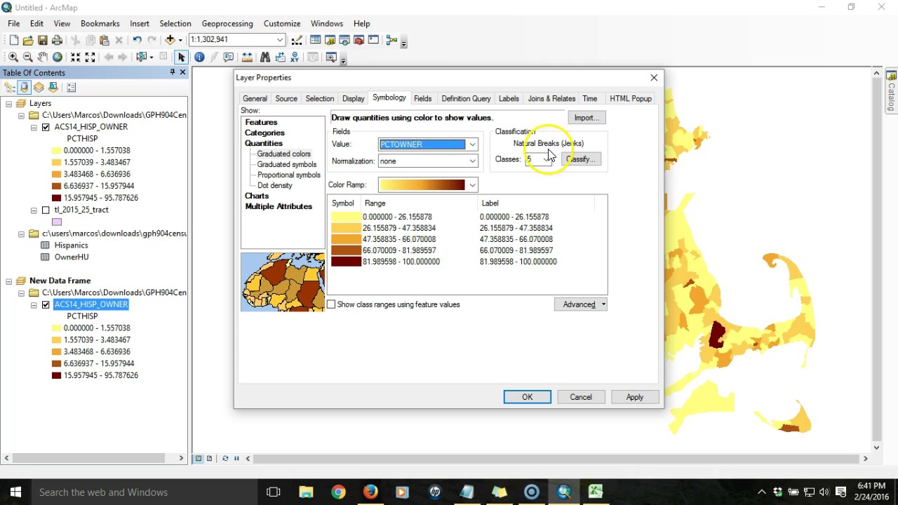
{"action": "left_click", "coordinate": [527, 397]}
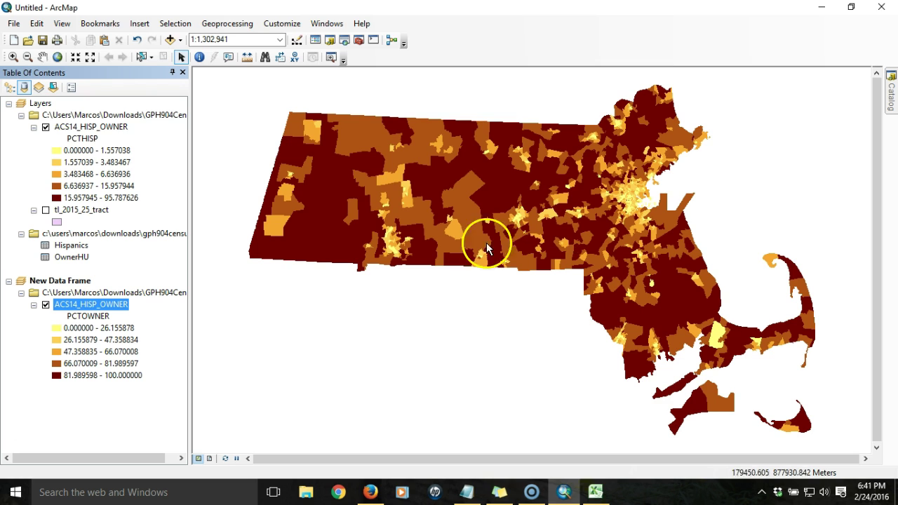
- Classify the PCTOWNER values of ACS14_HISP_OWNER in the new data frame with the Equal Interval method and apply it to the map
{"action": "double_click", "coordinate": [115, 308]}
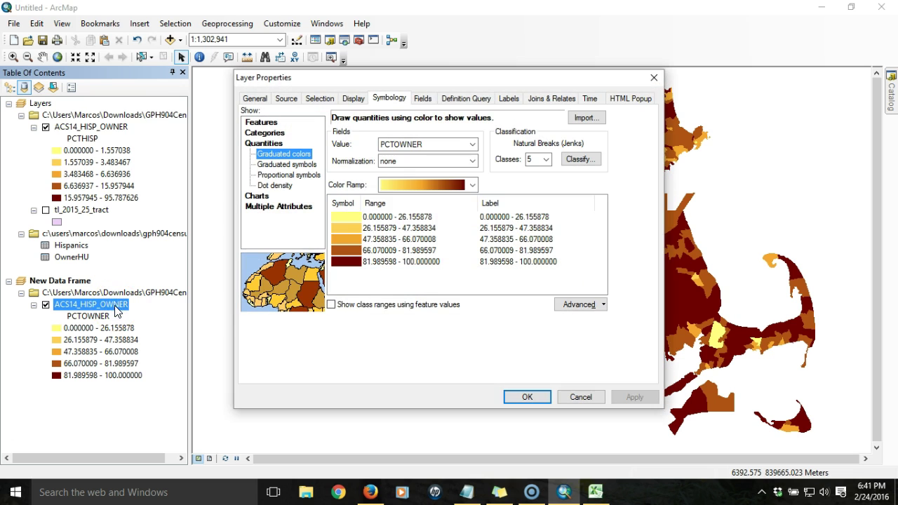
{"action": "left_click", "coordinate": [580, 159]}
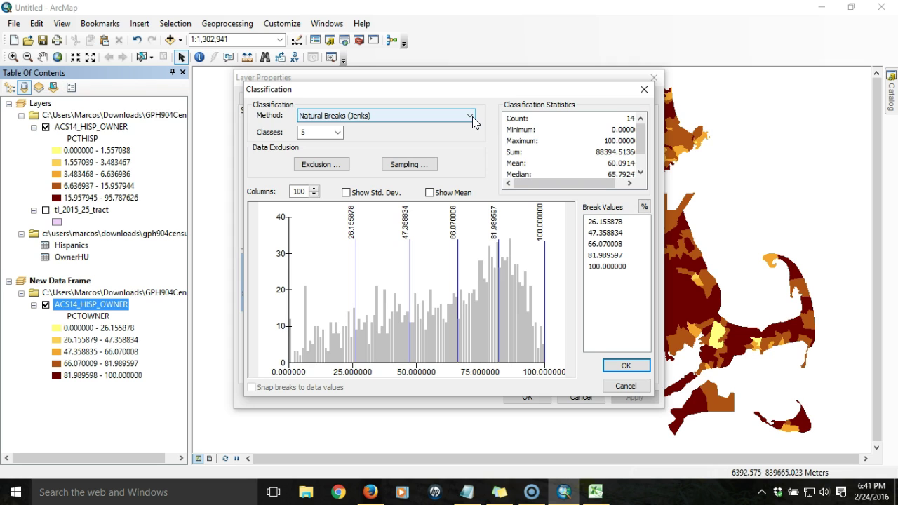
{"action": "left_click", "coordinate": [472, 116]}
{"action": "left_click", "coordinate": [352, 137]}
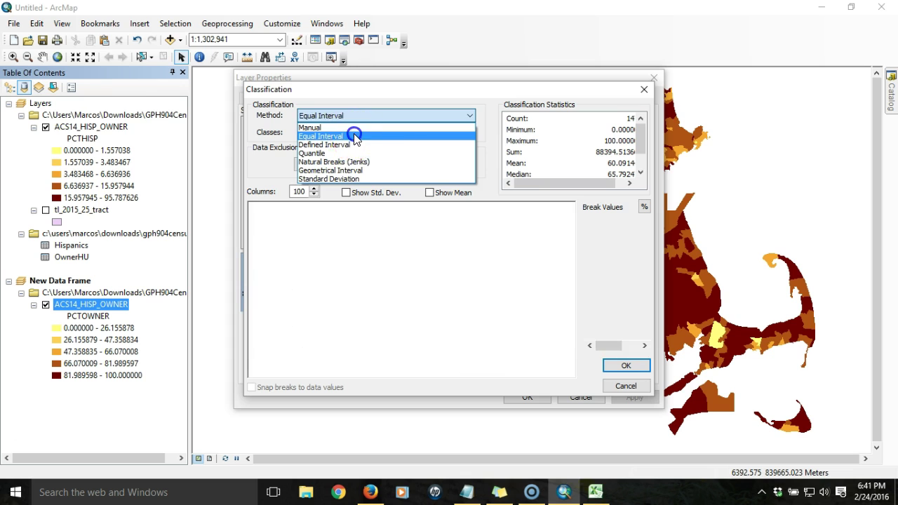
{"action": "left_click", "coordinate": [624, 367]}
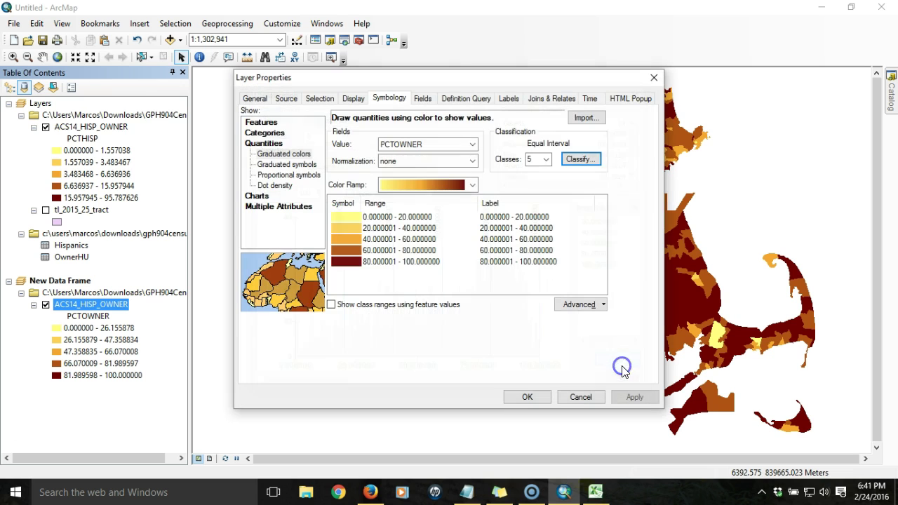
{"action": "left_click", "coordinate": [527, 397]}
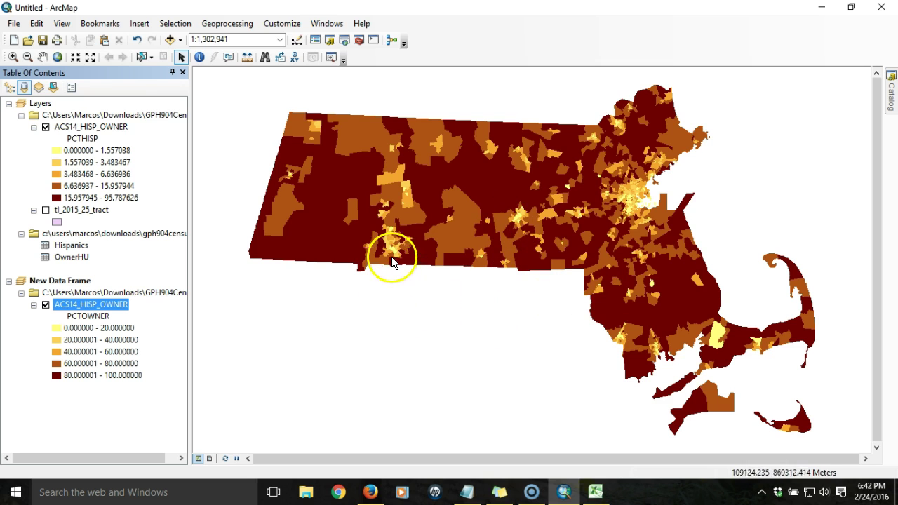
- Change the PCTOWNER classification of ACS14_HISP_OWNER in the new data frame to the Quantile method and apply it
{"action": "left_click", "coordinate": [112, 304]}
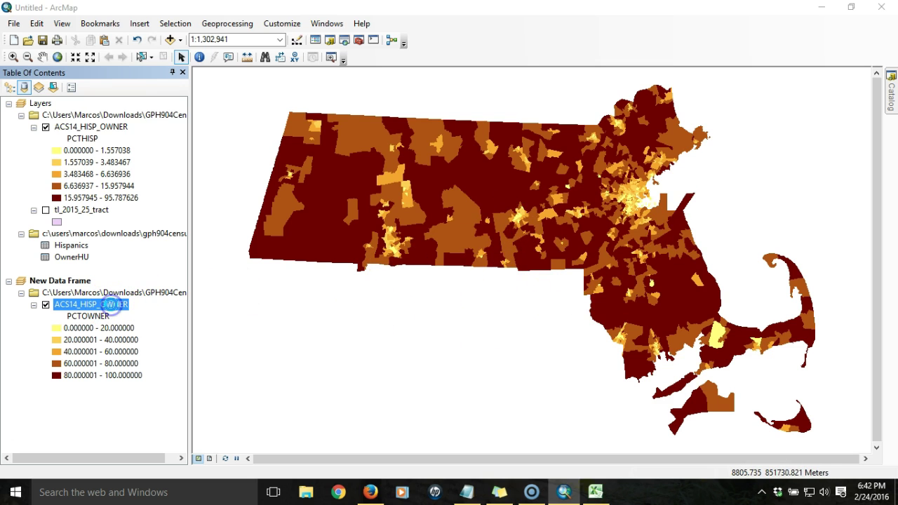
{"action": "double_click", "coordinate": [112, 303]}
{"action": "left_click", "coordinate": [584, 160]}
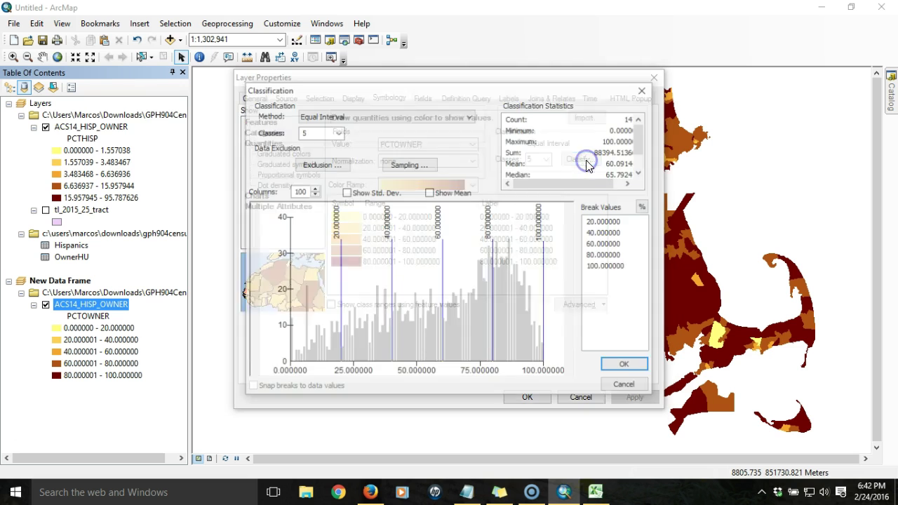
{"action": "left_click", "coordinate": [469, 116]}
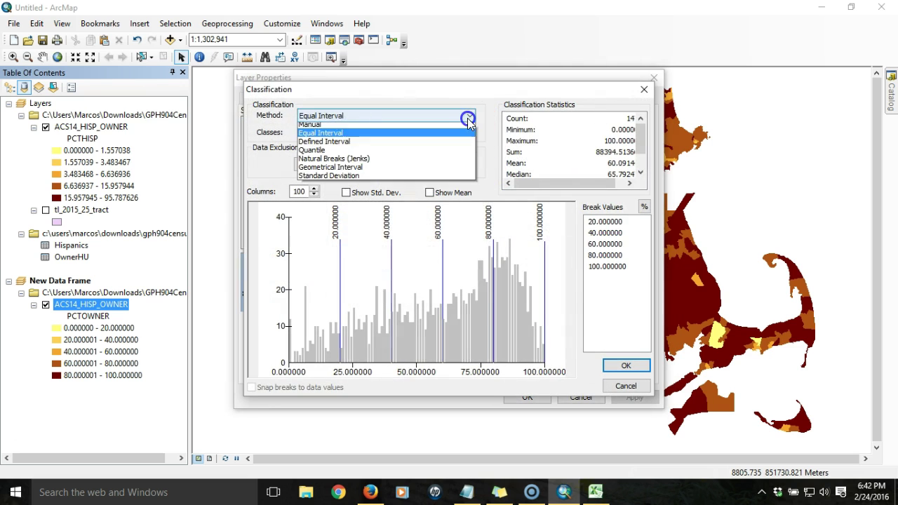
{"action": "left_click", "coordinate": [348, 154]}
{"action": "left_click", "coordinate": [625, 365]}
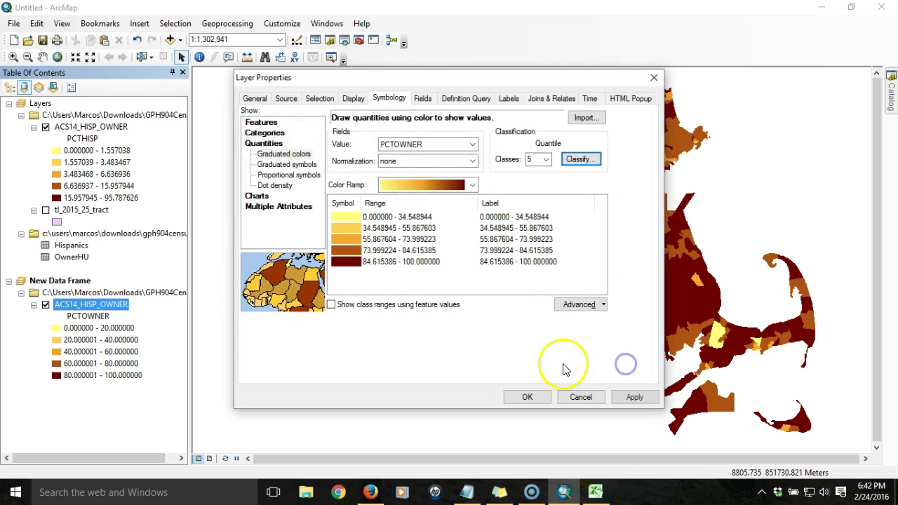
{"action": "left_click", "coordinate": [528, 397]}
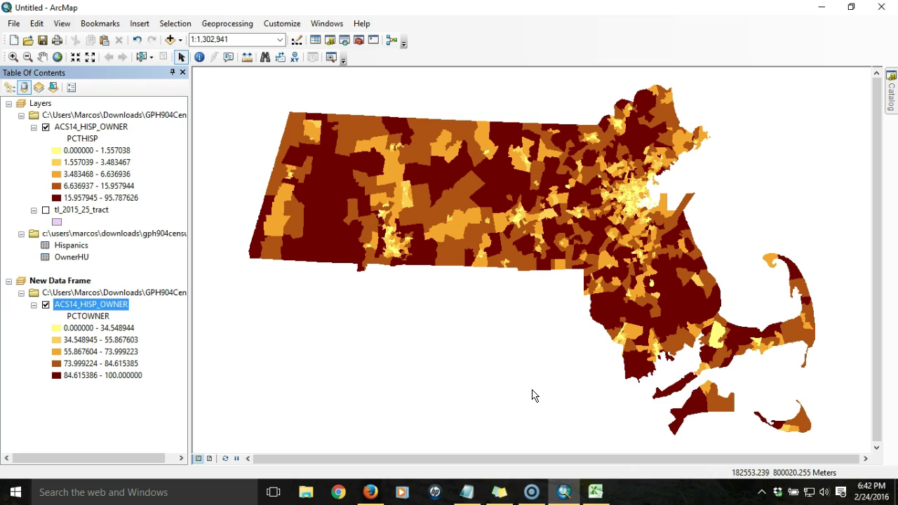
{"action": "left_click", "coordinate": [525, 339]}
- Review the PCTOWNER class ranges, break values and classification statistics of ACS14_HISP_OWNER, and leave without making changes
{"action": "left_click", "coordinate": [122, 309]}
{"action": "double_click", "coordinate": [119, 303]}
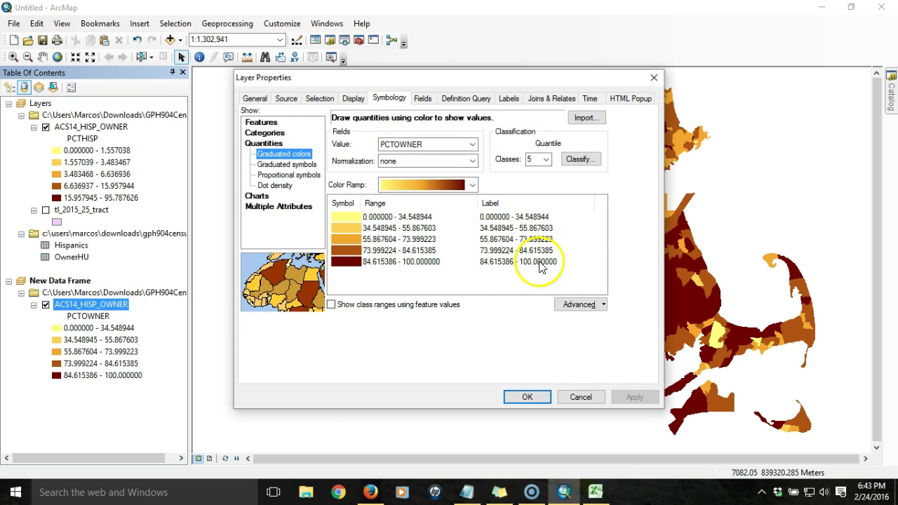
{"action": "left_click", "coordinate": [588, 158]}
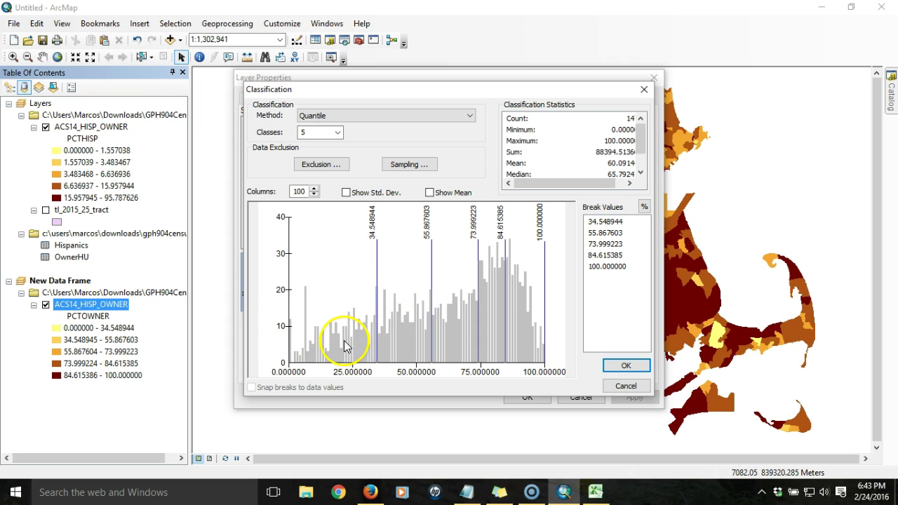
{"action": "left_click", "coordinate": [600, 185]}
{"action": "left_click_drag", "start_coordinate": [600, 189], "coordinate": [570, 182]}
{"action": "mouse_move", "coordinate": [639, 133]}
{"action": "left_mouse_down"}
{"action": "mouse_move", "coordinate": [639, 161]}
{"action": "mouse_move", "coordinate": [639, 142]}
{"action": "left_mouse_up"}
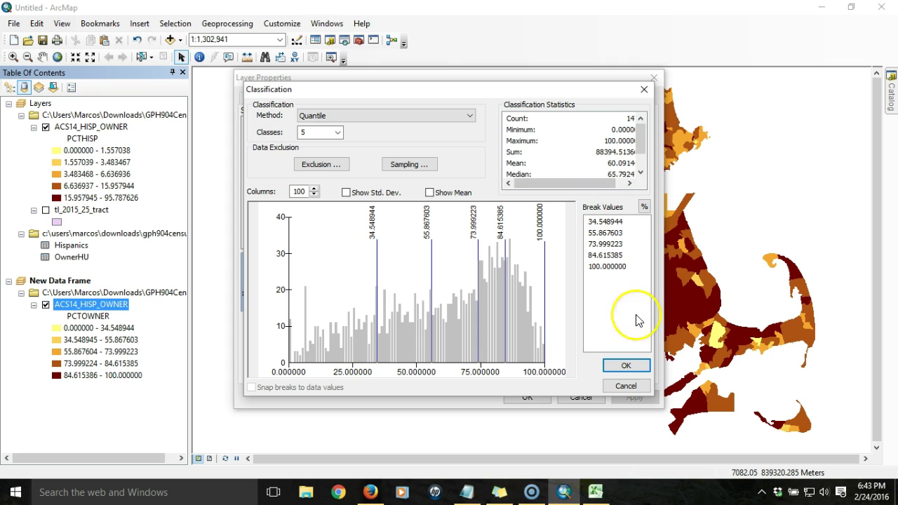
{"action": "left_click", "coordinate": [626, 386]}
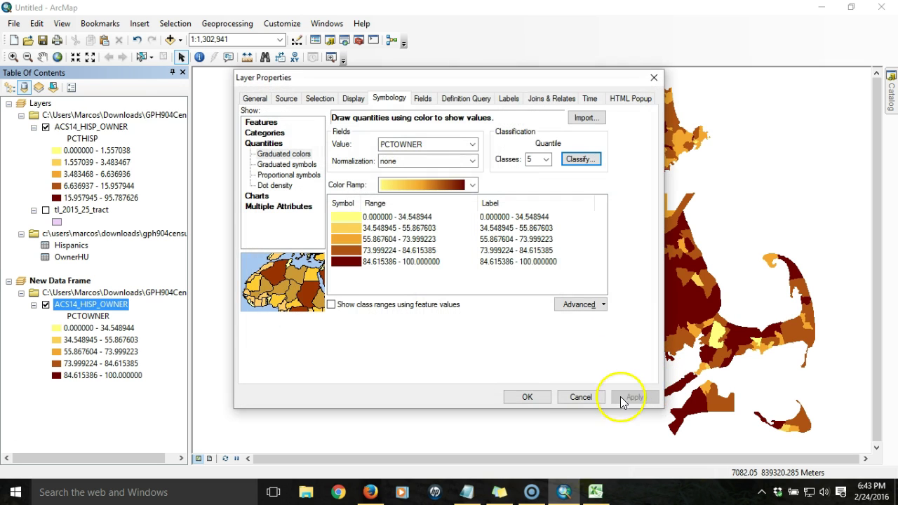
{"action": "left_click", "coordinate": [582, 396]}
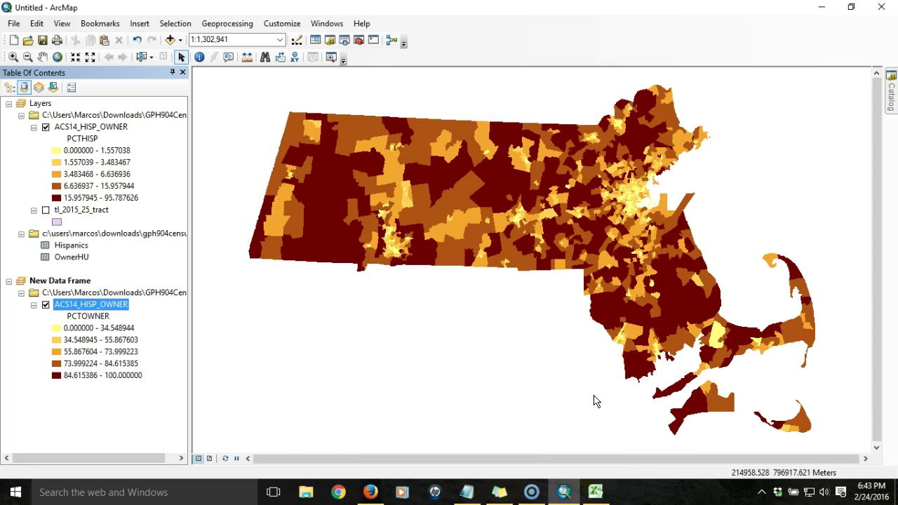
{"action": "left_click", "coordinate": [466, 376]}
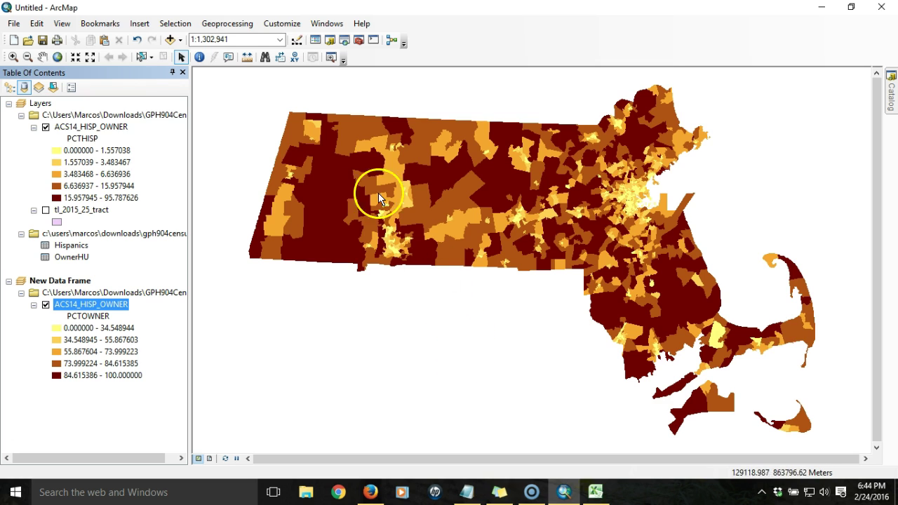
- Check that the Geostatistical Analyst extension is enabled and display its toolbar
{"action": "left_click", "coordinate": [299, 29]}
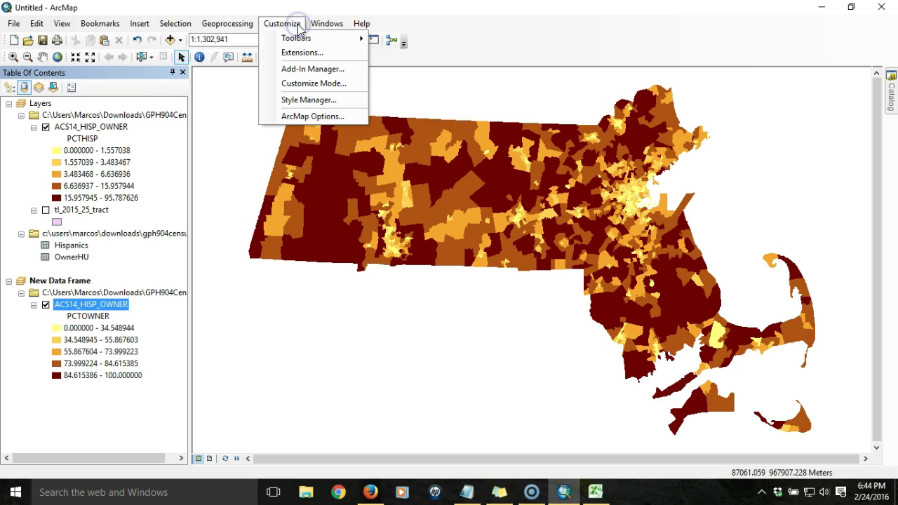
{"action": "left_click", "coordinate": [302, 52]}
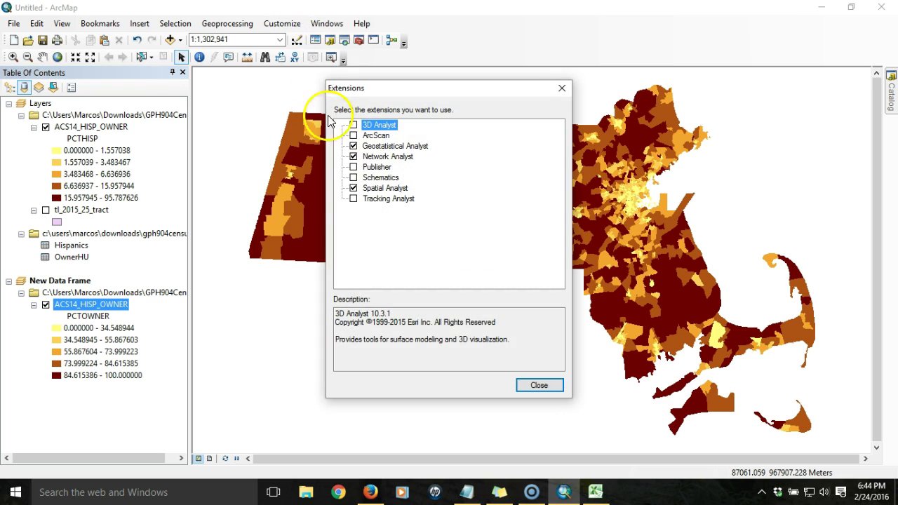
{"action": "left_click", "coordinate": [371, 146]}
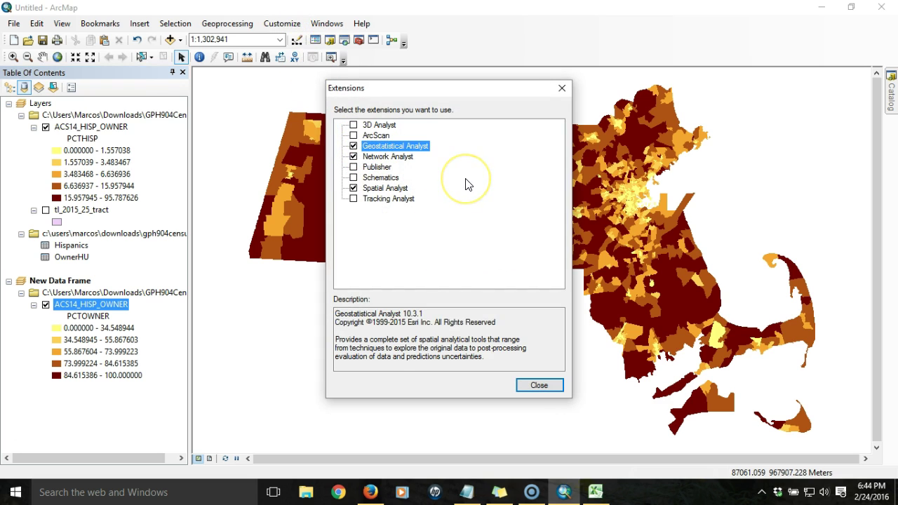
{"action": "left_click", "coordinate": [538, 385]}
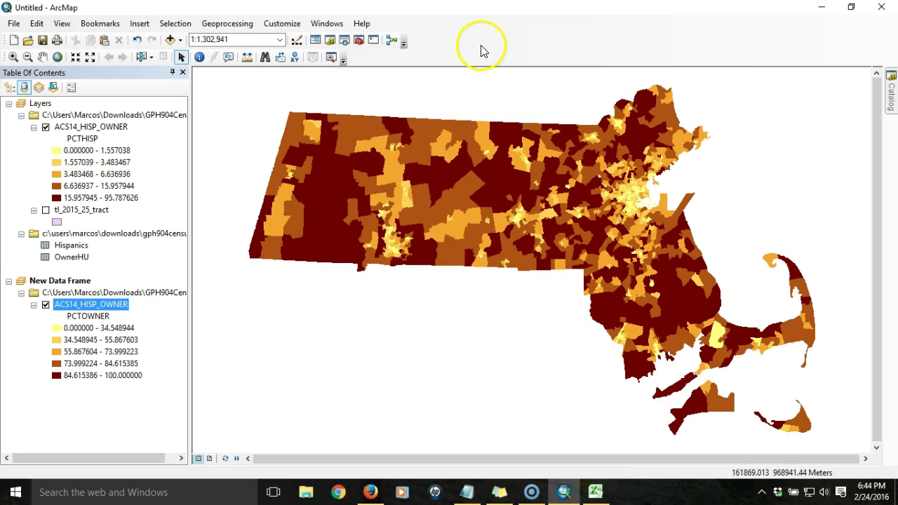
{"action": "right_click", "coordinate": [470, 48]}
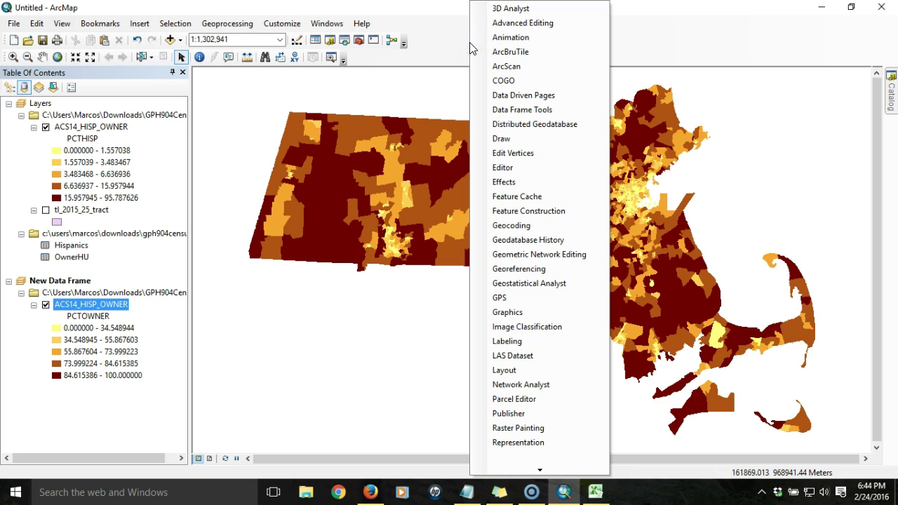
{"action": "left_click", "coordinate": [534, 288]}
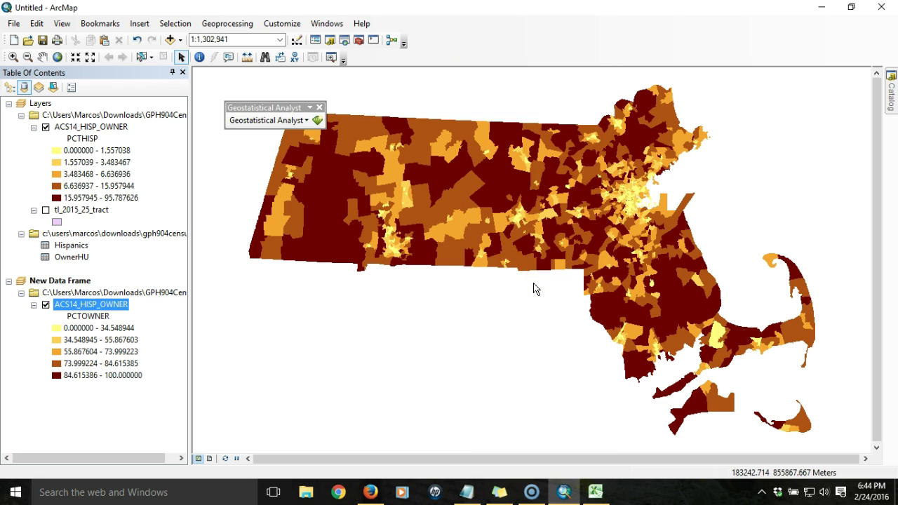
- Create a Geostatistical Analyst histogram of the PCTOWNER attribute of ACS14_HISP_OWNER
{"action": "left_click", "coordinate": [308, 122]}
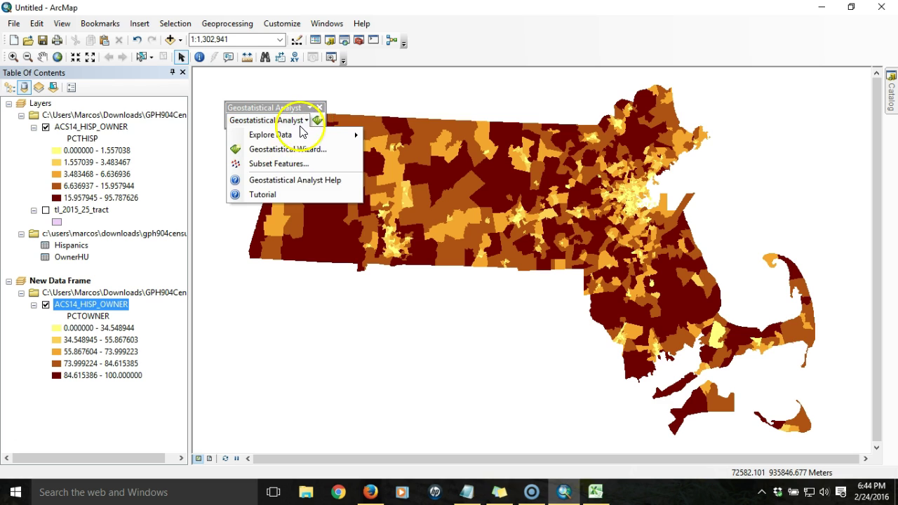
{"action": "left_click", "coordinate": [289, 135]}
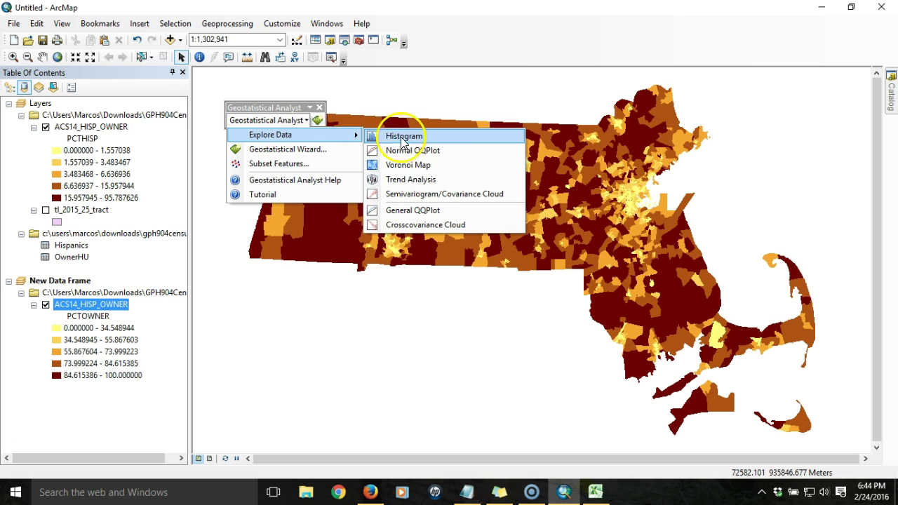
{"action": "left_click", "coordinate": [451, 140]}
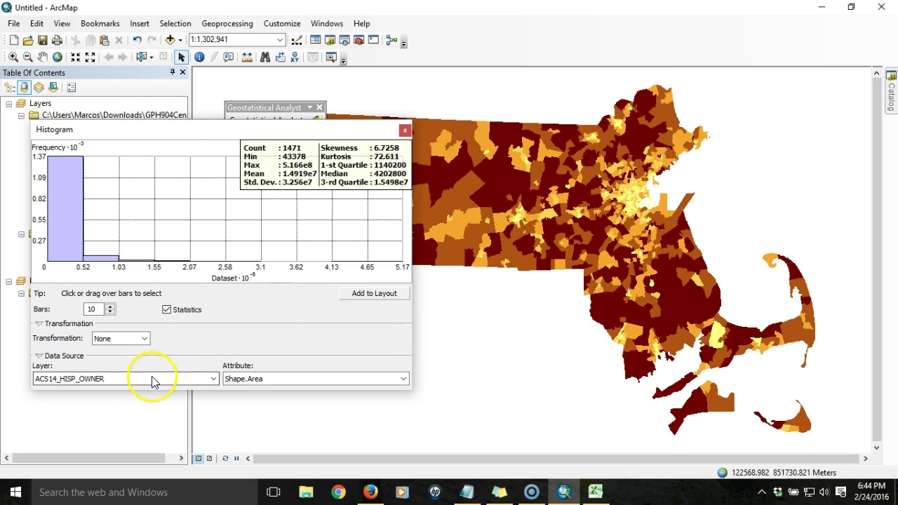
{"action": "left_click", "coordinate": [407, 380]}
{"action": "left_click_drag", "start_coordinate": [407, 407], "coordinate": [405, 427]}
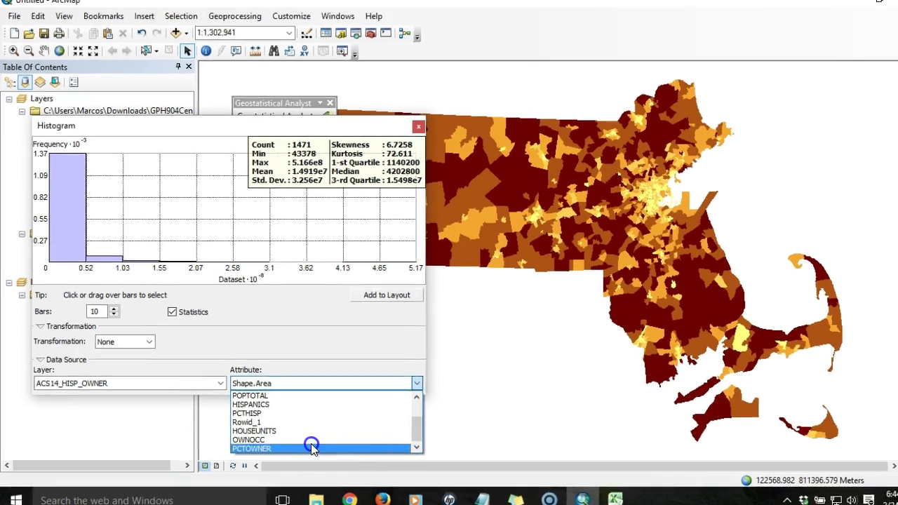
{"action": "left_click", "coordinate": [310, 442]}
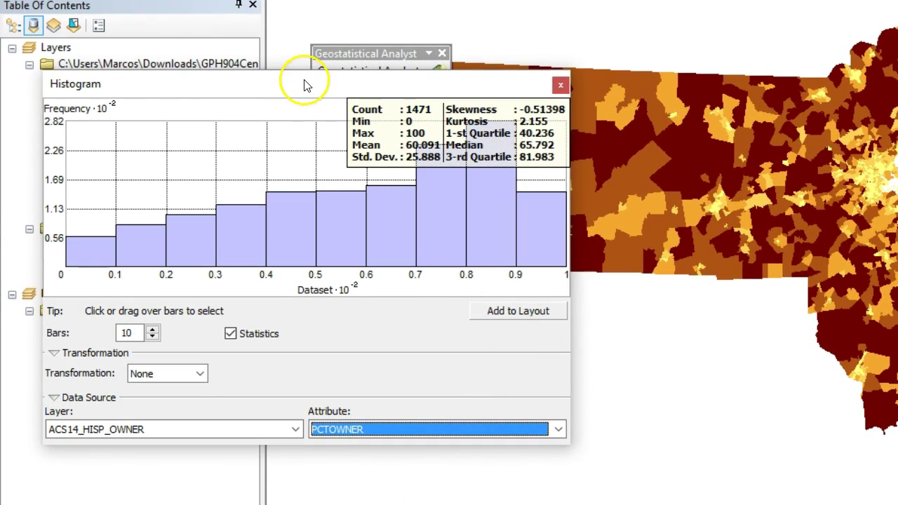
- Enlarge the Histogram window vertically and reposition it so the PCTOWNER bars are easier to read
{"action": "left_click_drag", "start_coordinate": [295, 72], "coordinate": [300, 7]}
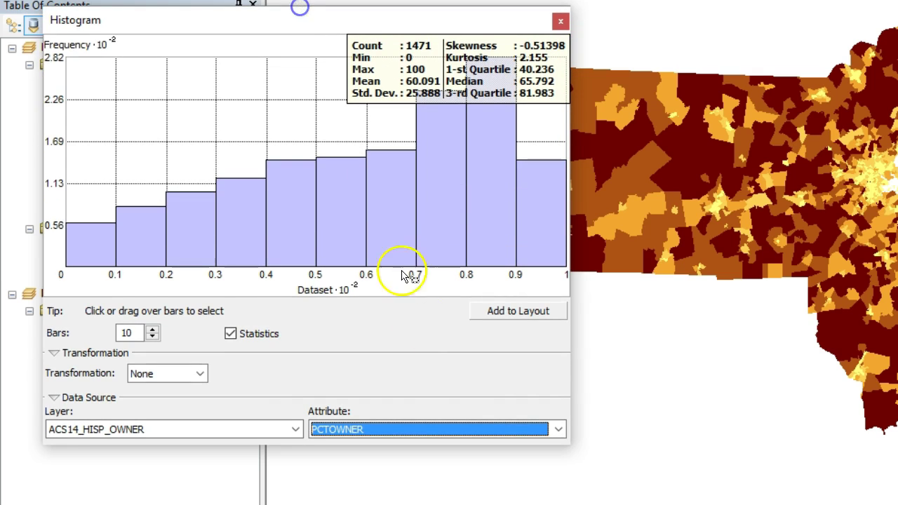
{"action": "left_click_drag", "start_coordinate": [311, 444], "coordinate": [310, 484]}
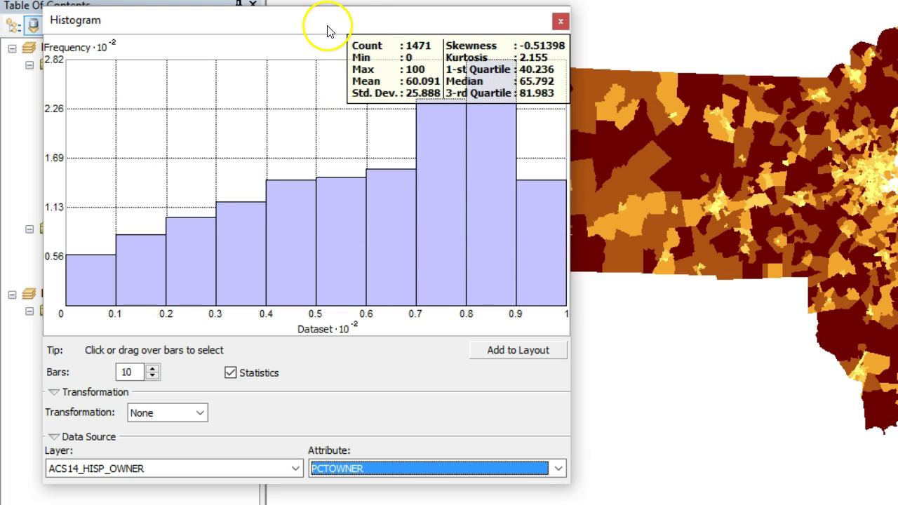
{"action": "mouse_move", "coordinate": [326, 31]}
{"action": "left_mouse_down"}
{"action": "mouse_move", "coordinate": [301, 19]}
{"action": "mouse_move", "coordinate": [314, 23]}
{"action": "left_mouse_up"}
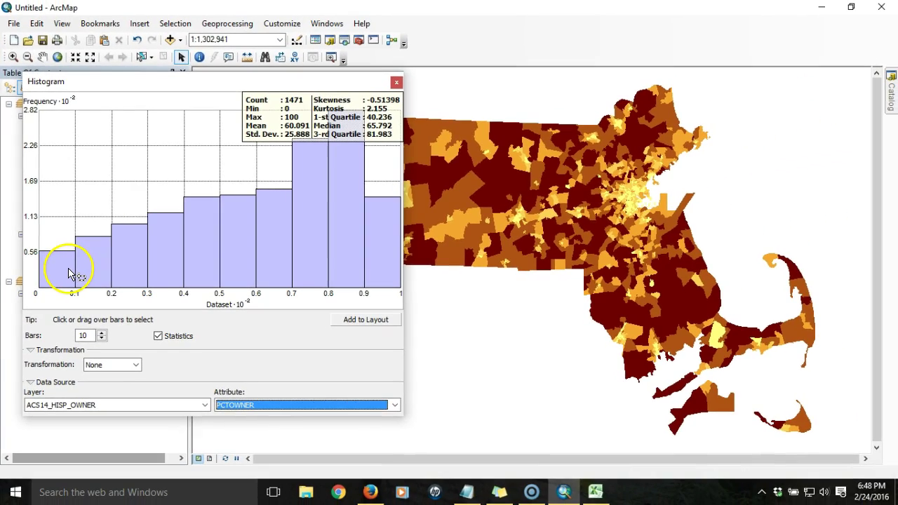
- Select the lowest, middle and highest PCTOWNER histogram bars to highlight their tracts on the map, and clear the selection
{"action": "left_click", "coordinate": [70, 271]}
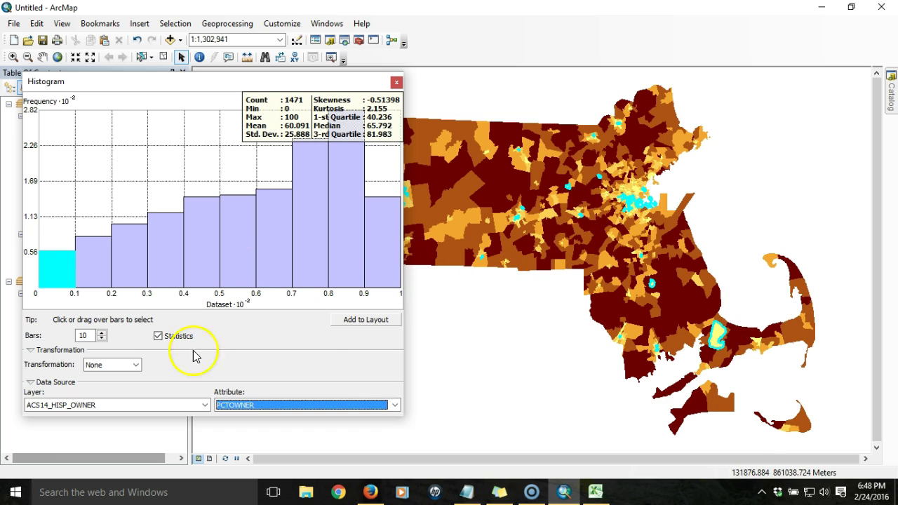
{"action": "left_click_drag", "start_coordinate": [216, 80], "coordinate": [207, 101]}
{"action": "left_click", "coordinate": [379, 246]}
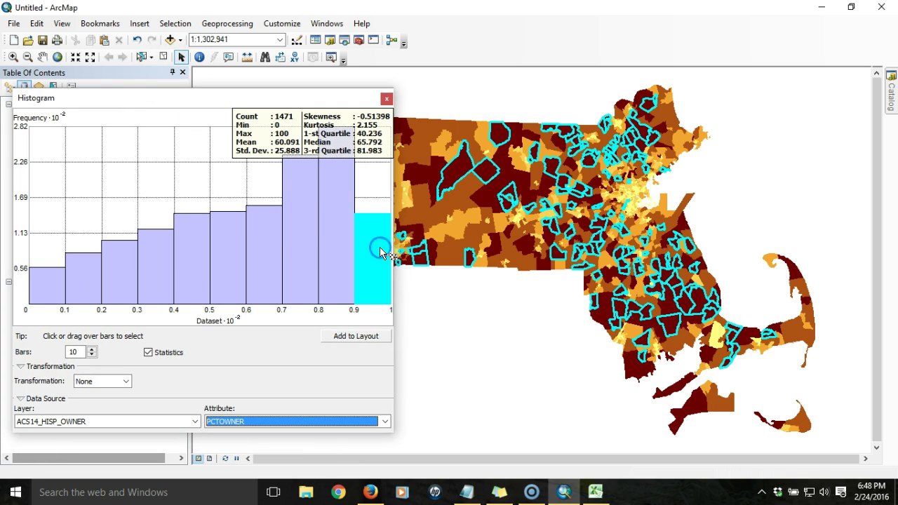
{"action": "left_click", "coordinate": [270, 244]}
{"action": "left_click_drag", "start_coordinate": [219, 193], "coordinate": [341, 259]}
{"action": "left_click", "coordinate": [368, 267]}
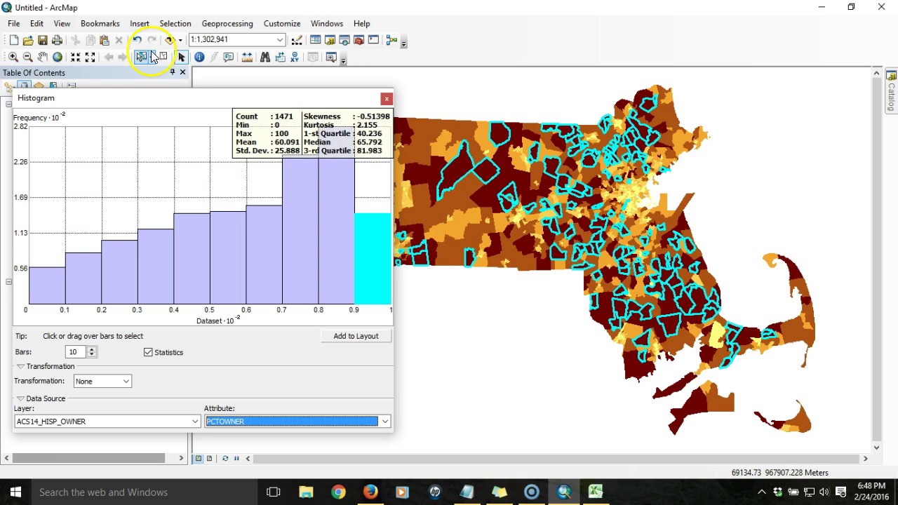
{"action": "left_click", "coordinate": [43, 59]}
{"action": "left_click_drag", "start_coordinate": [455, 297], "coordinate": [525, 302]}
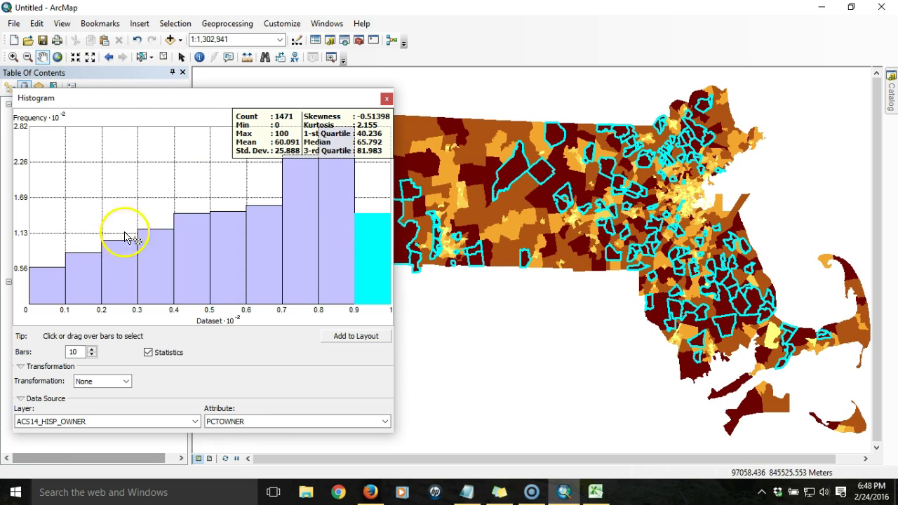
{"action": "left_click", "coordinate": [202, 189]}
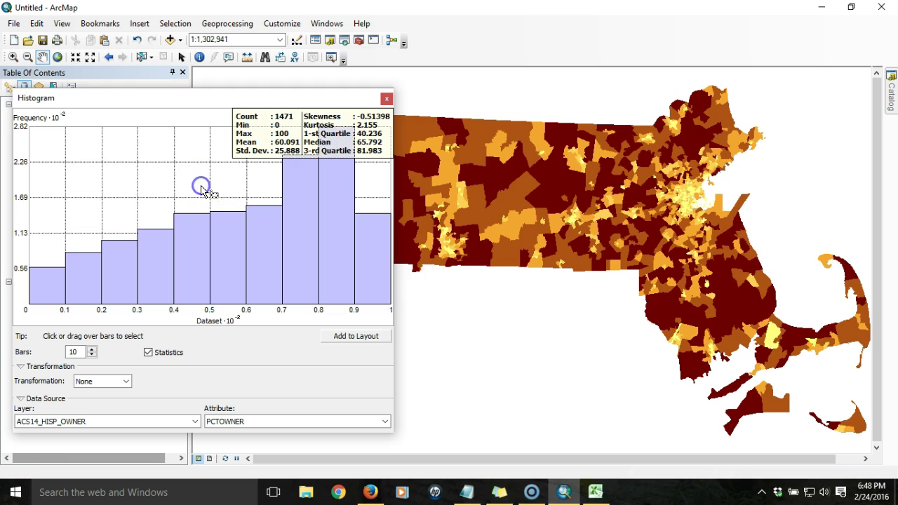
- Select the lowest PCTOWNER histogram bar to highlight its tracts on the map, and clear the selection
{"action": "left_click", "coordinate": [41, 287]}
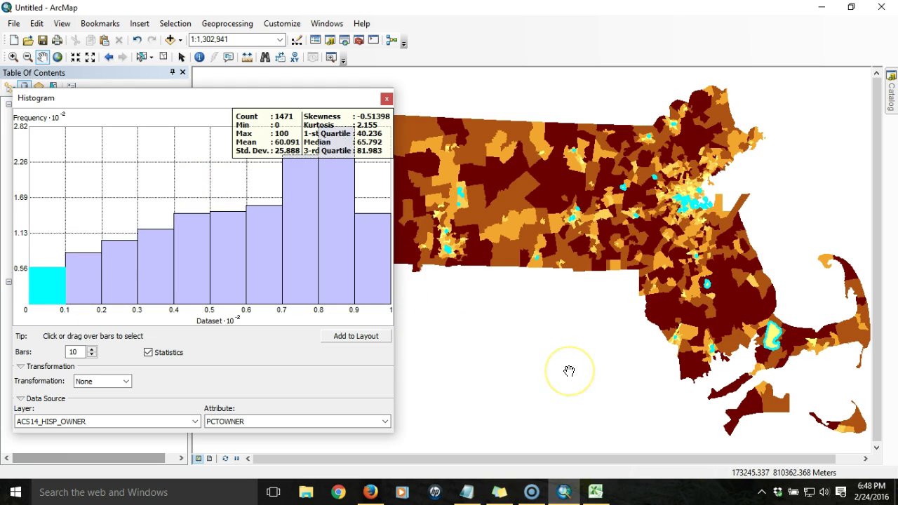
{"action": "left_click", "coordinate": [530, 340]}
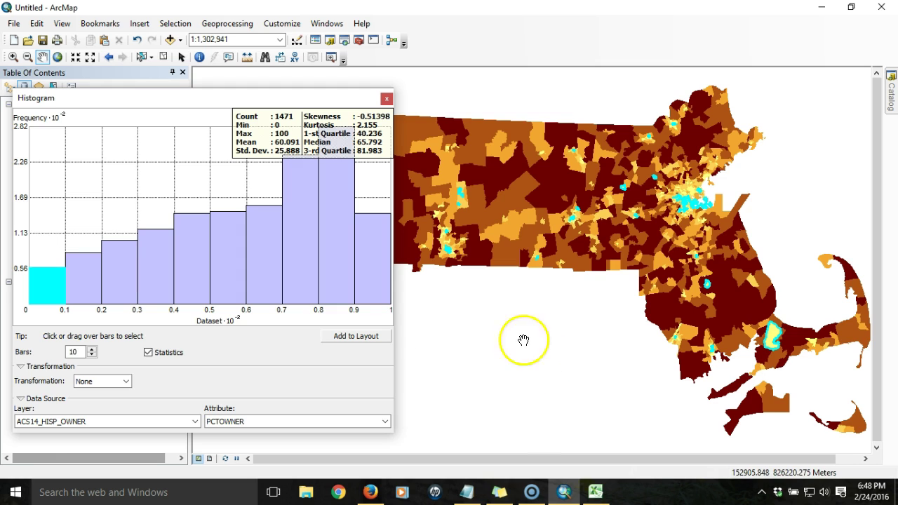
{"action": "left_click", "coordinate": [99, 223]}
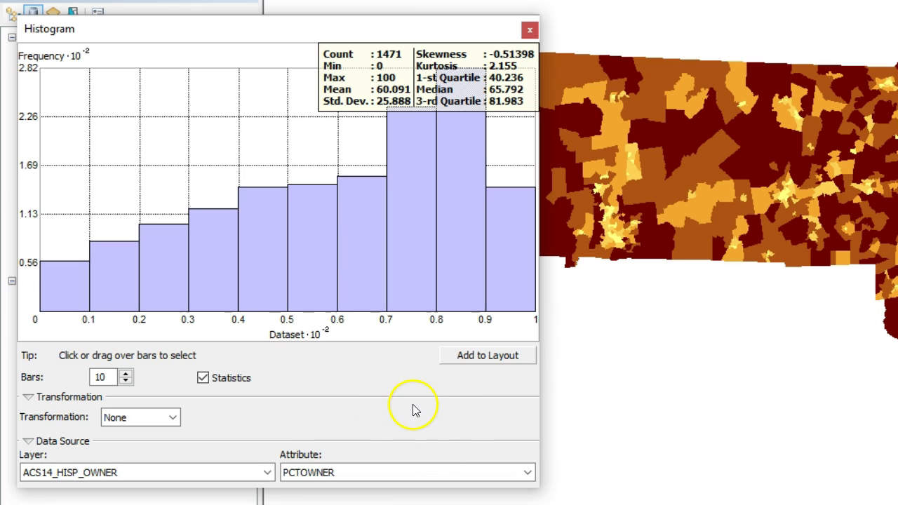
- Switch the histogram to the PCTHISP attribute and move its window clear of the table of contents
{"action": "left_click", "coordinate": [528, 474]}
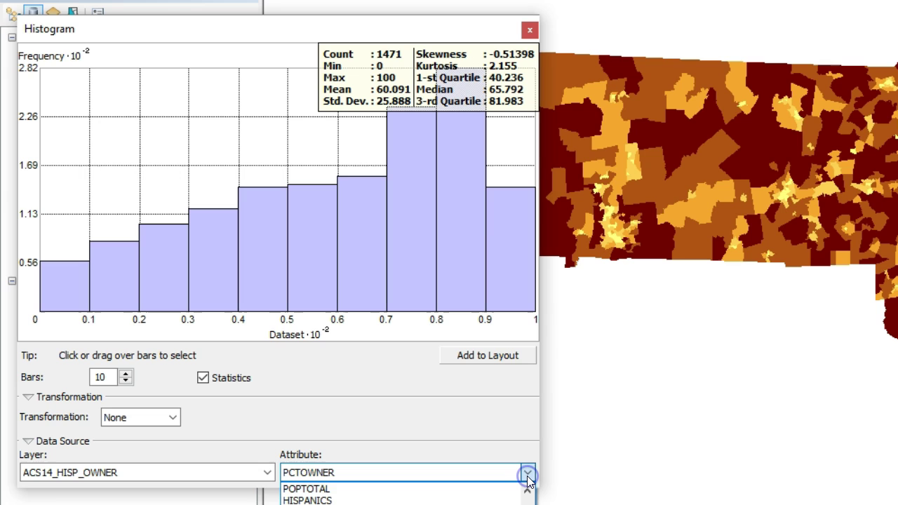
{"action": "left_click", "coordinate": [371, 503]}
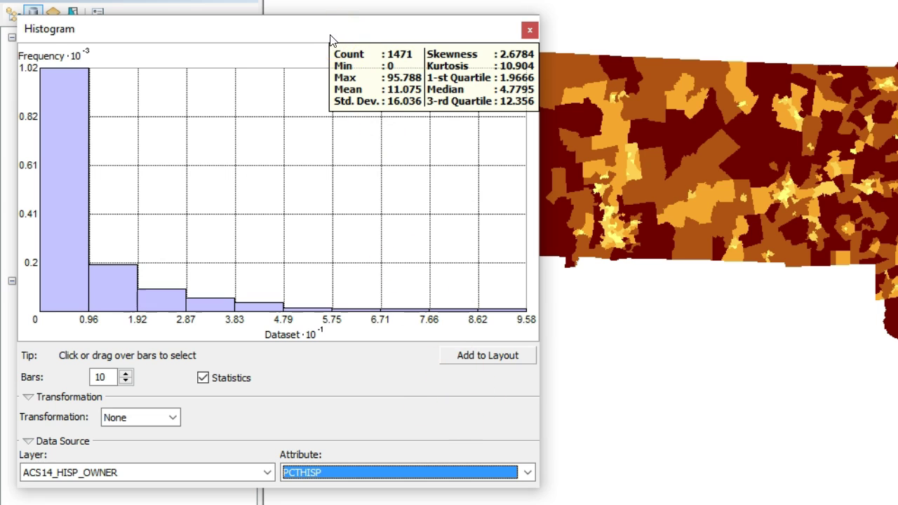
{"action": "left_click_drag", "start_coordinate": [325, 35], "coordinate": [585, 44]}
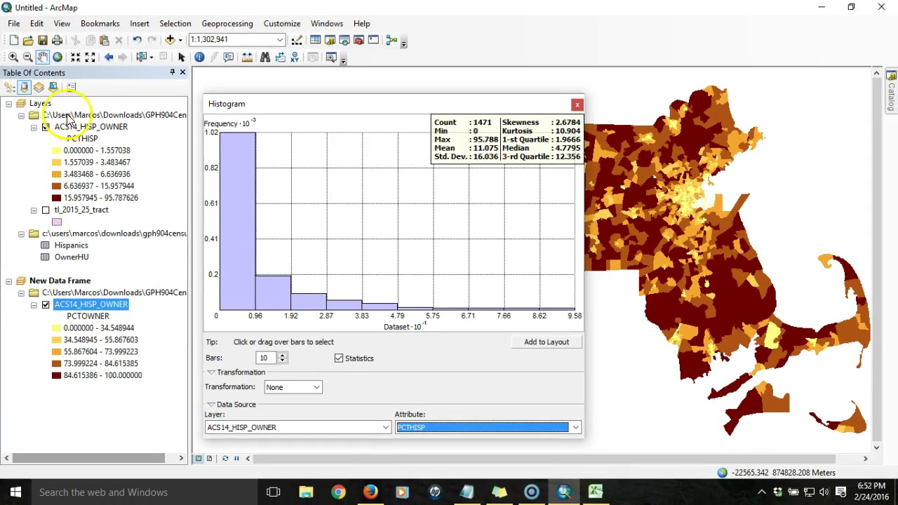
- Activate the Layers data frame to show its PCTHISP map, and move the Histogram window aside
{"action": "left_click", "coordinate": [67, 39]}
{"action": "right_click", "coordinate": [48, 107]}
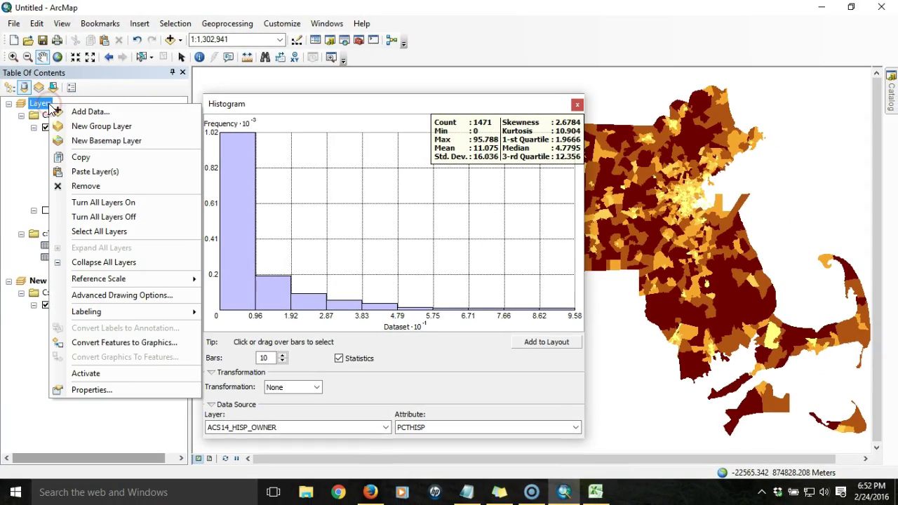
{"action": "left_click", "coordinate": [117, 377]}
{"action": "left_click_drag", "start_coordinate": [390, 107], "coordinate": [212, 101]}
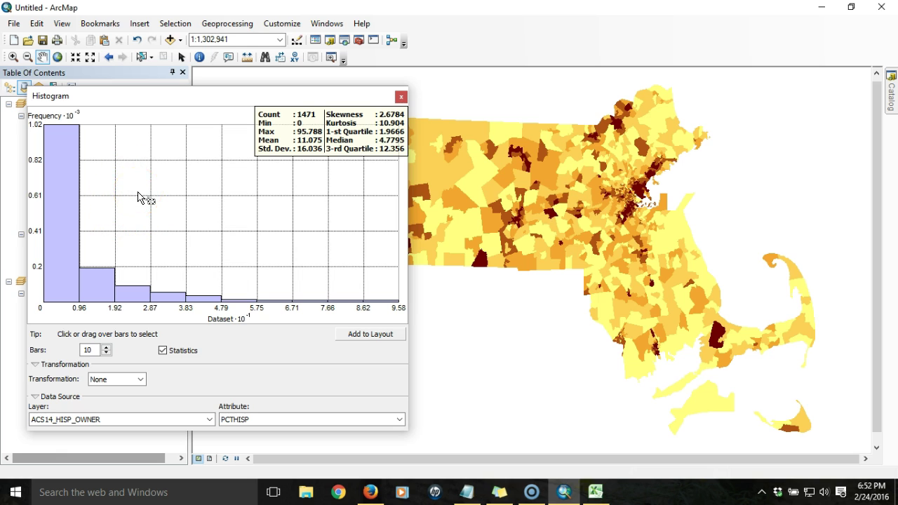
- Select the lowest PCTHISP histogram bar and activate New Data Frame to highlight the corresponding tracts on its map
{"action": "left_click", "coordinate": [65, 174]}
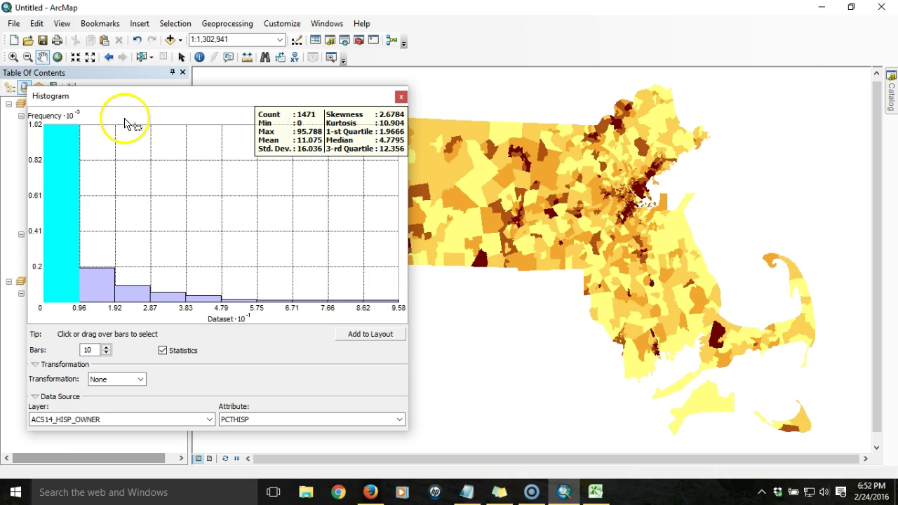
{"action": "left_click_drag", "start_coordinate": [143, 98], "coordinate": [234, 124]}
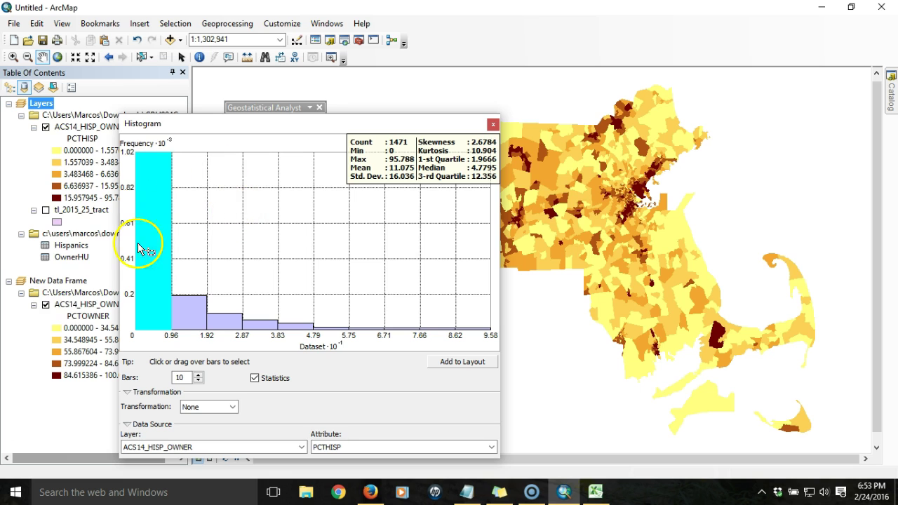
{"action": "right_click", "coordinate": [71, 286]}
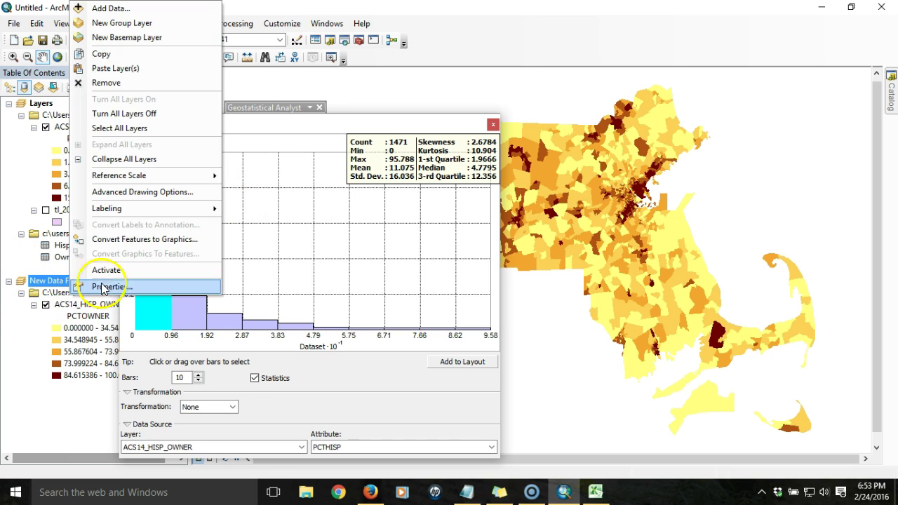
{"action": "left_click", "coordinate": [106, 270]}
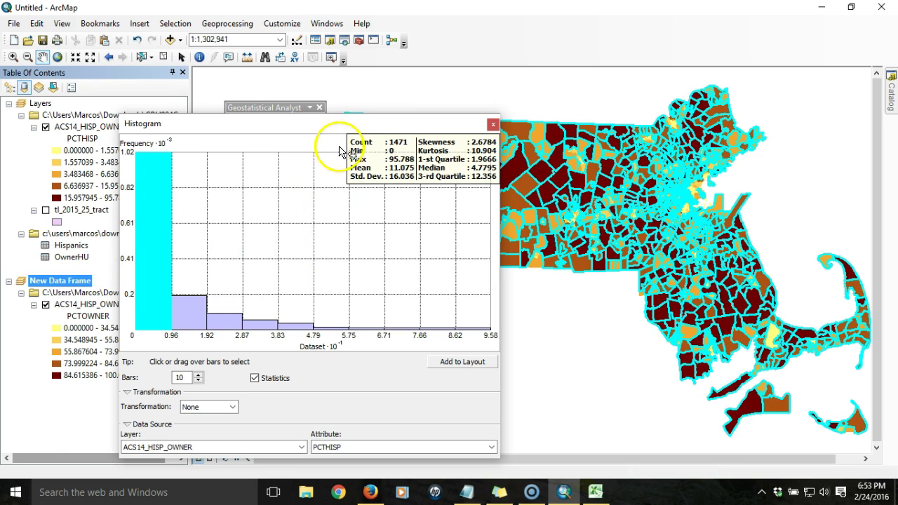
{"action": "left_click_drag", "start_coordinate": [329, 125], "coordinate": [317, 111]}
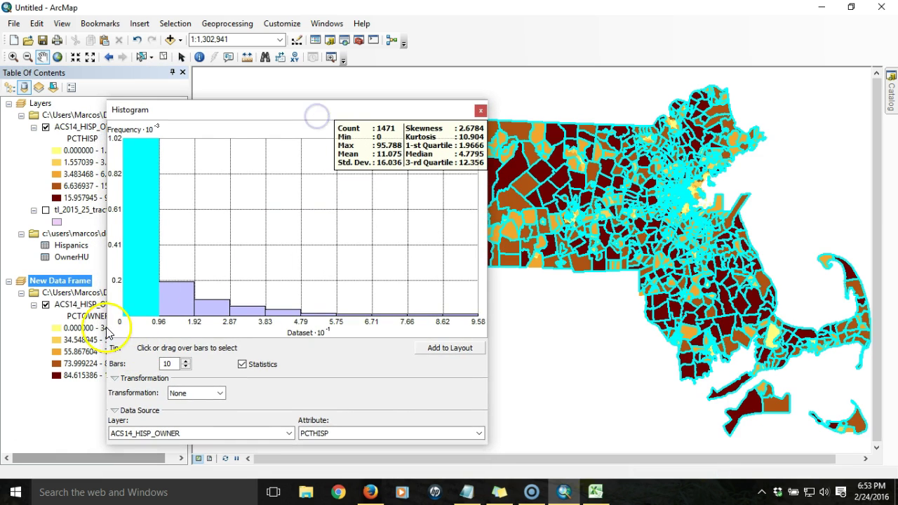
- Change the graduated-color value field of the ACS14_HISP_OWNER layer in New Data Frame to PCTHISP
{"action": "double_click", "coordinate": [89, 306]}
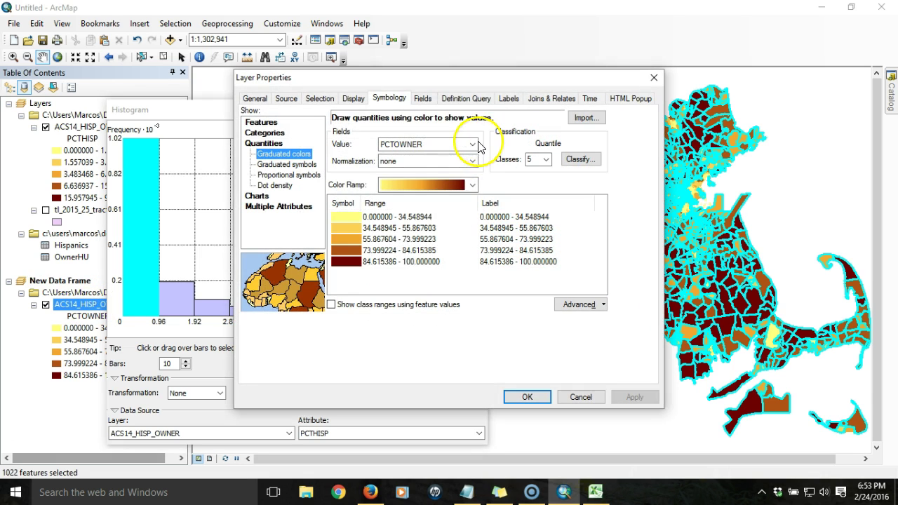
{"action": "left_click", "coordinate": [472, 144]}
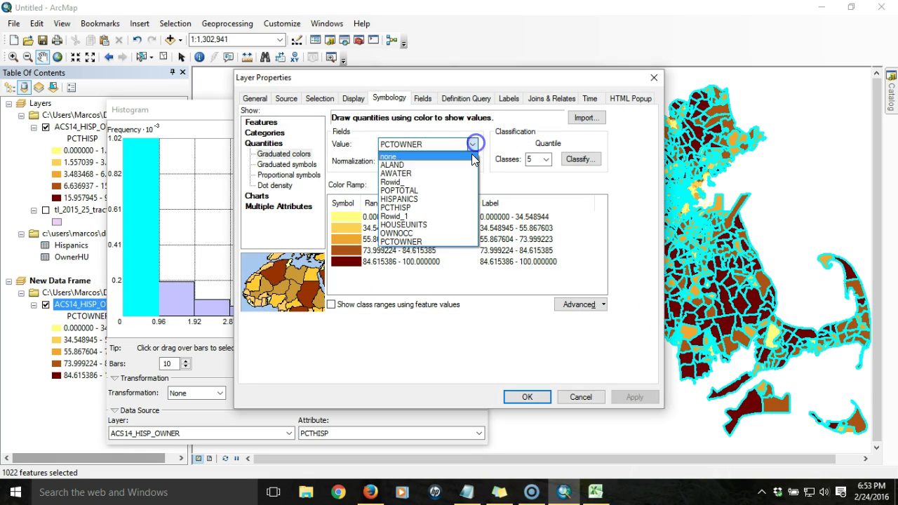
{"action": "left_click", "coordinate": [407, 207]}
{"action": "left_click", "coordinate": [537, 396]}
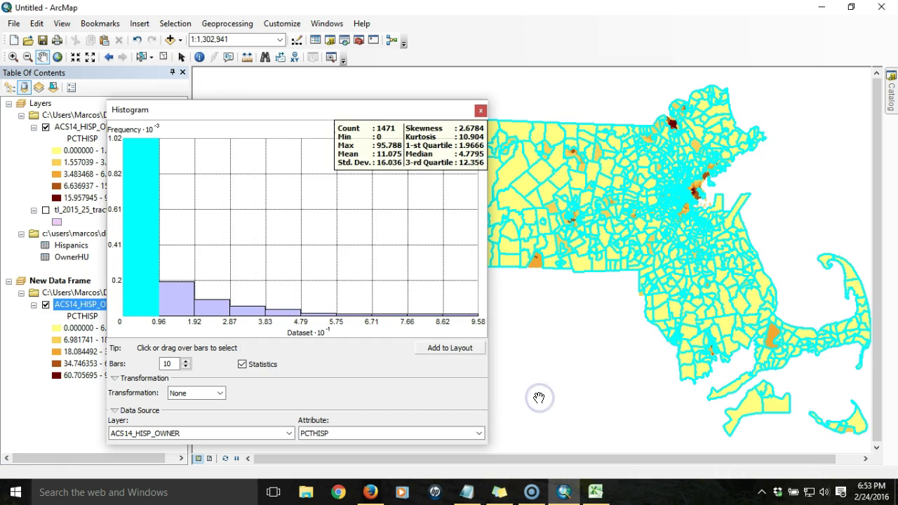
- Select the highest PCTHISP histogram bars to highlight their tracts on the map, and clear the selection
{"action": "left_click_drag", "start_coordinate": [344, 113], "coordinate": [253, 105]}
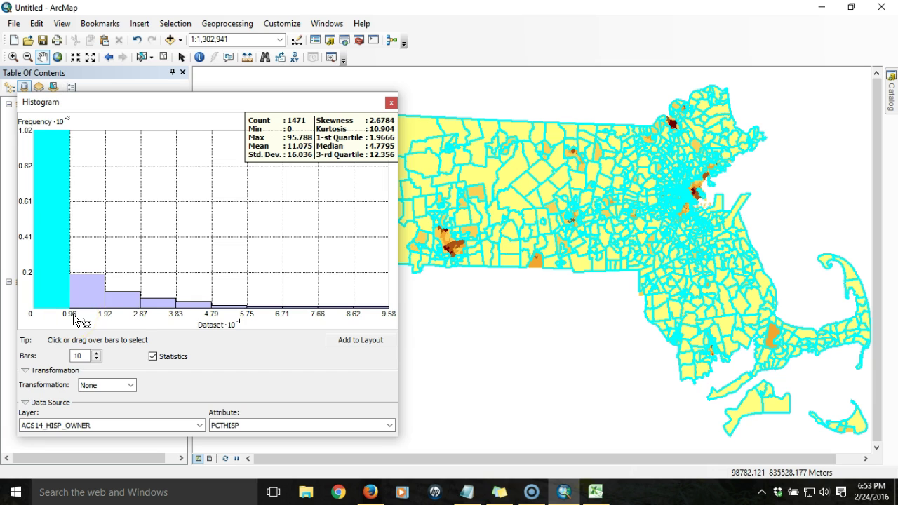
{"action": "left_click_drag", "start_coordinate": [337, 296], "coordinate": [388, 317]}
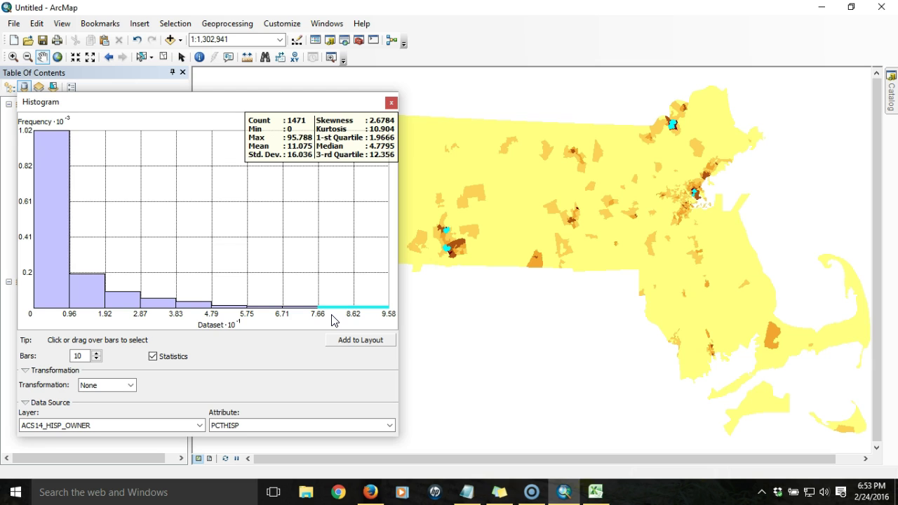
{"action": "left_click_drag", "start_coordinate": [299, 103], "coordinate": [245, 98]}
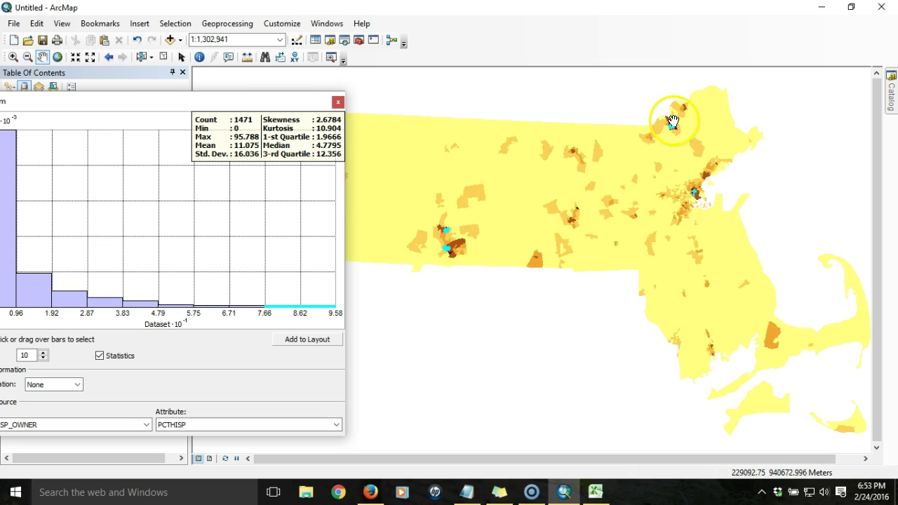
{"action": "left_click_drag", "start_coordinate": [236, 104], "coordinate": [420, 100]}
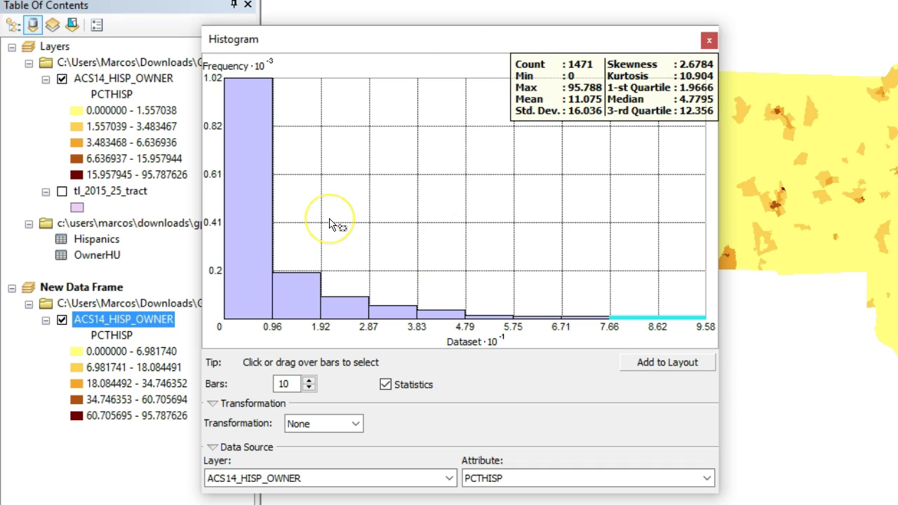
{"action": "left_click", "coordinate": [526, 261]}
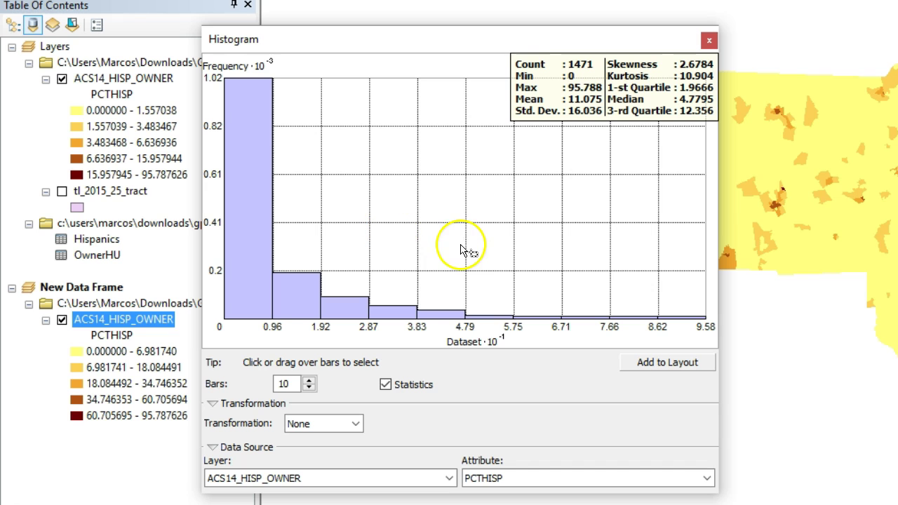
{"action": "left_click_drag", "start_coordinate": [469, 49], "coordinate": [345, 37]}
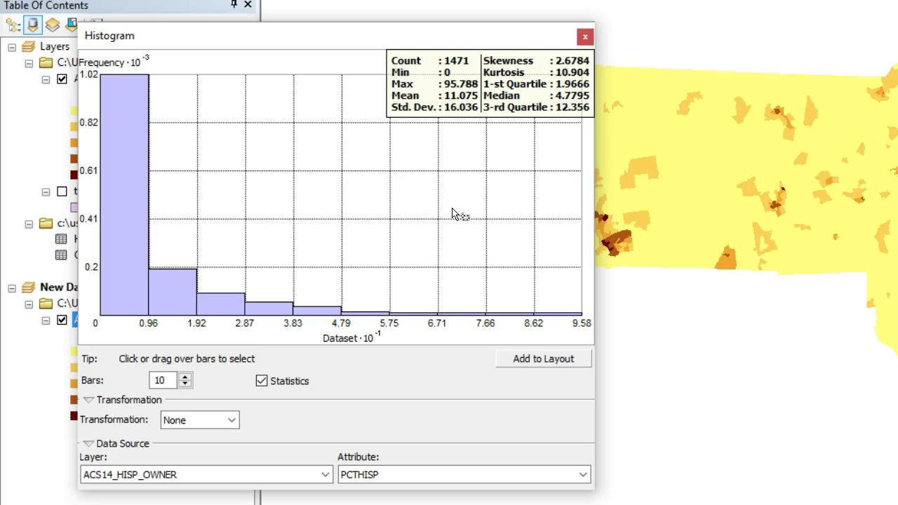
{"action": "left_click_drag", "start_coordinate": [307, 36], "coordinate": [512, 49]}
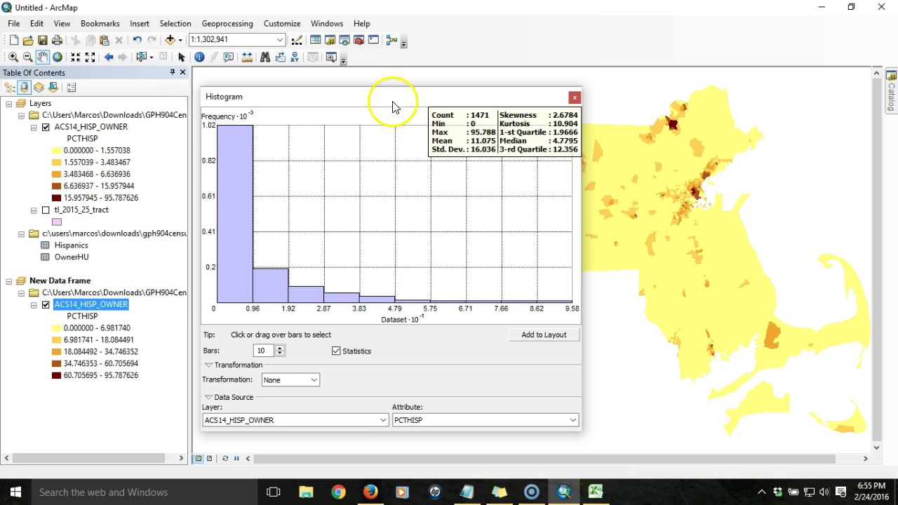
{"action": "left_click_drag", "start_coordinate": [391, 97], "coordinate": [399, 102]}
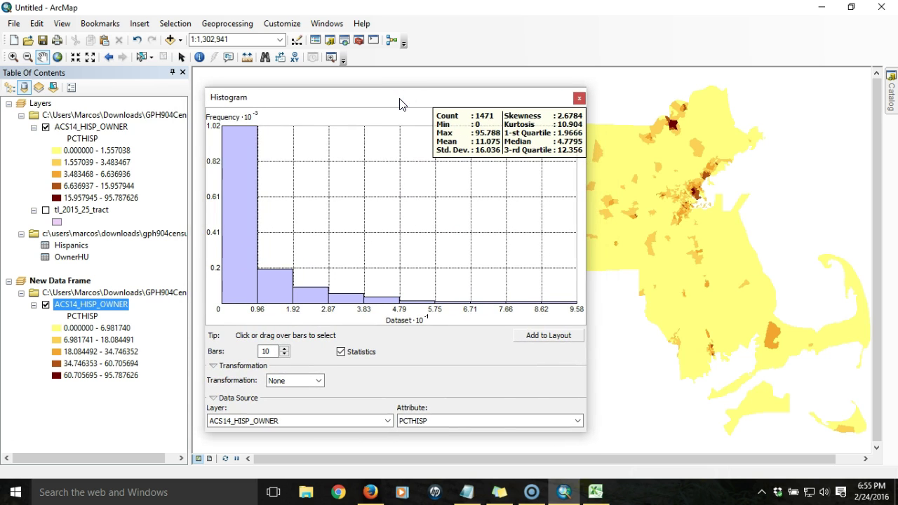
{"action": "left_click_drag", "start_coordinate": [399, 101], "coordinate": [392, 102]}
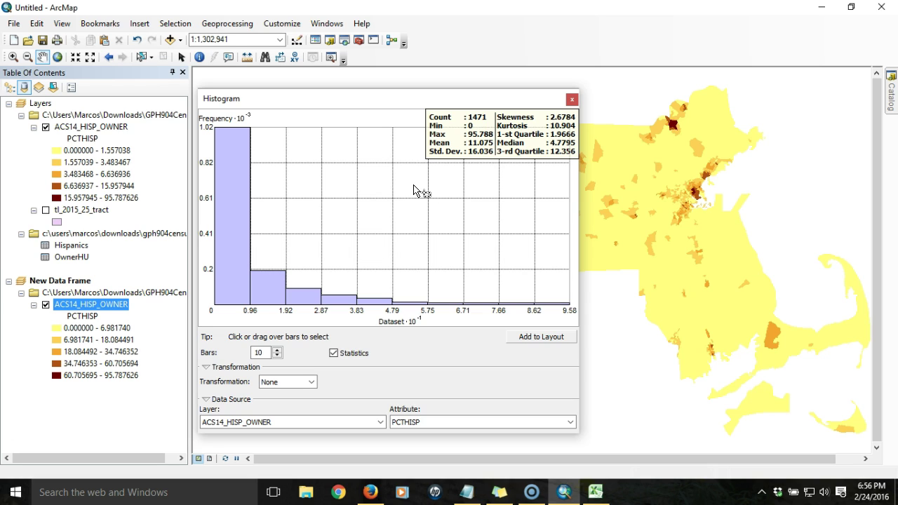
{"action": "left_click", "coordinate": [428, 341]}
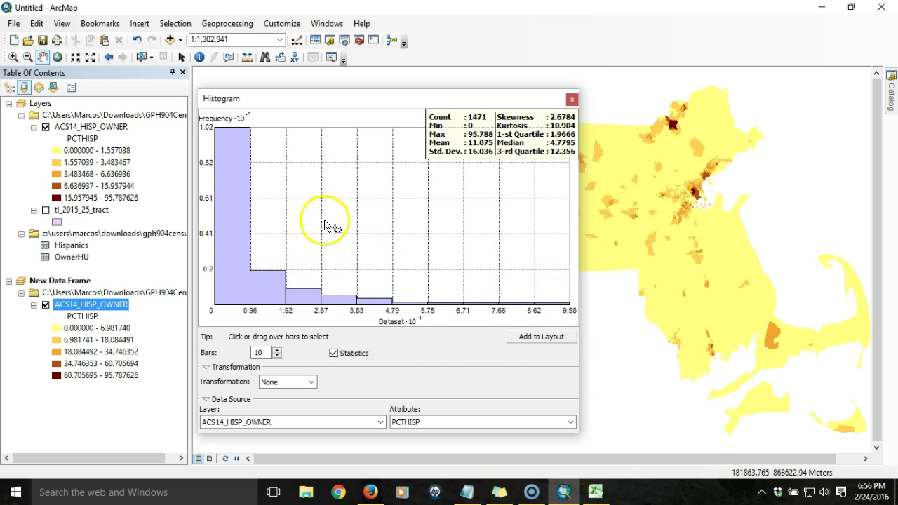
- Switch the histogram to the PCTOWNER attribute and reposition its window
{"action": "left_click", "coordinate": [491, 423]}
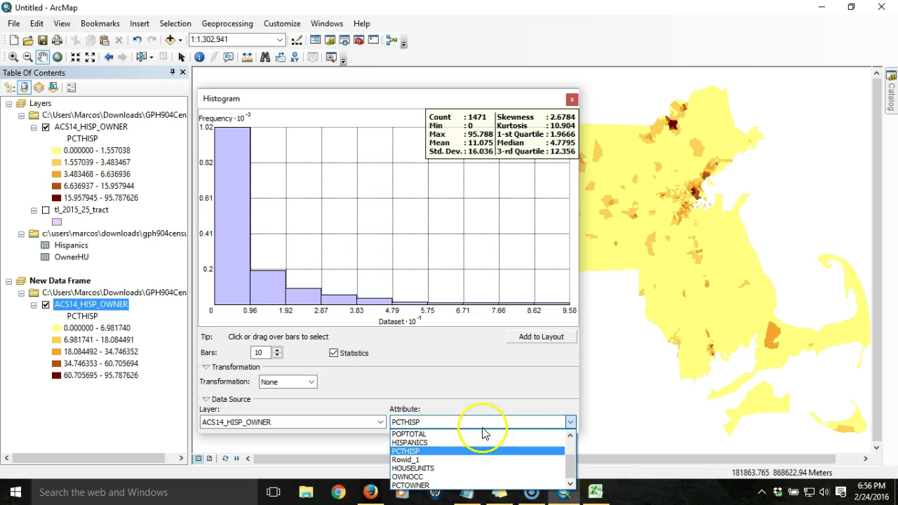
{"action": "left_click", "coordinate": [435, 485]}
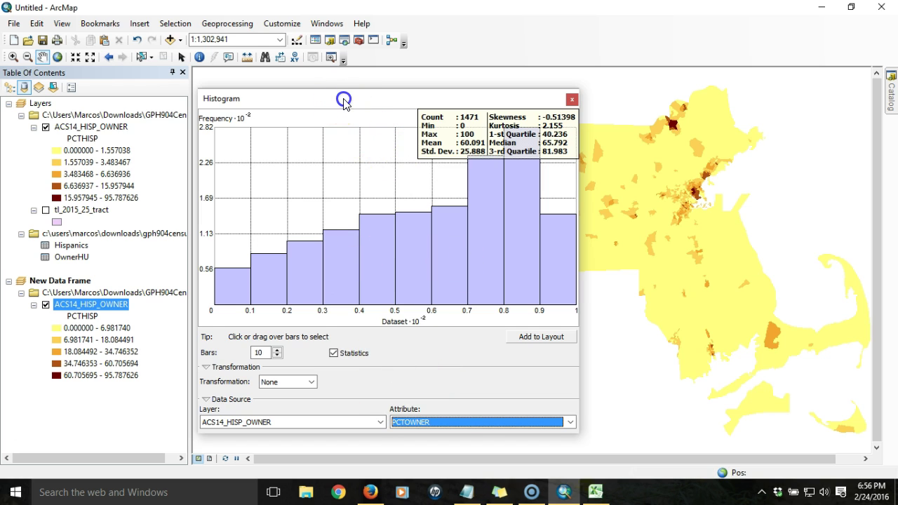
{"action": "left_click_drag", "start_coordinate": [343, 104], "coordinate": [287, 94]}
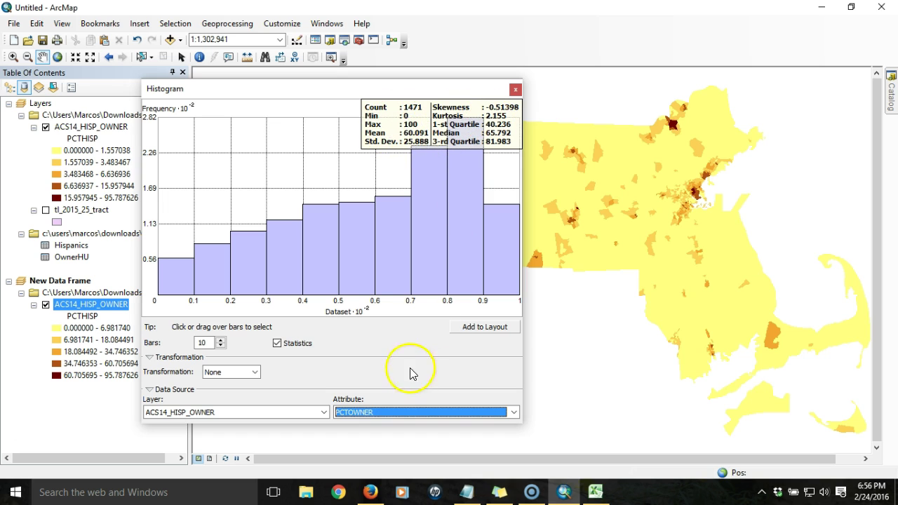
- Add the PCTOWNER histogram to the map layout and close the Histogram window
{"action": "left_click", "coordinate": [497, 328]}
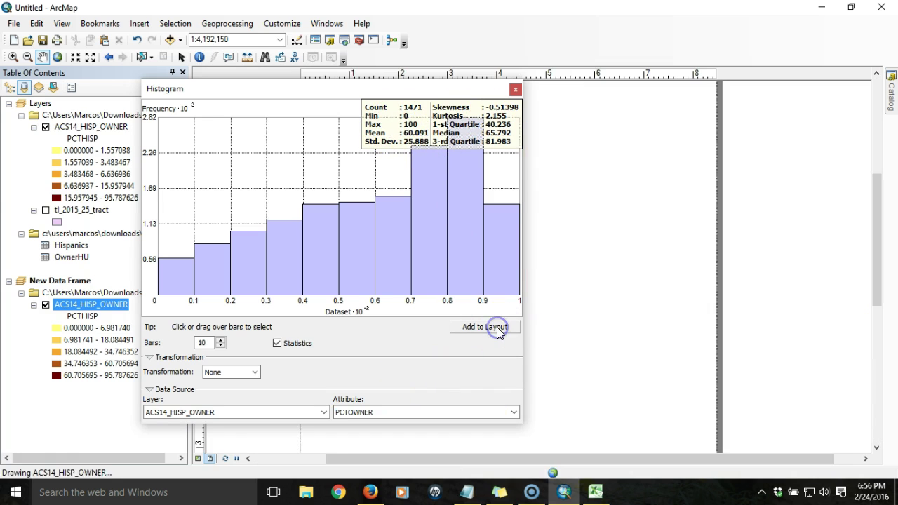
{"action": "left_click_drag", "start_coordinate": [396, 95], "coordinate": [283, 76]}
{"action": "left_click", "coordinate": [403, 77]}
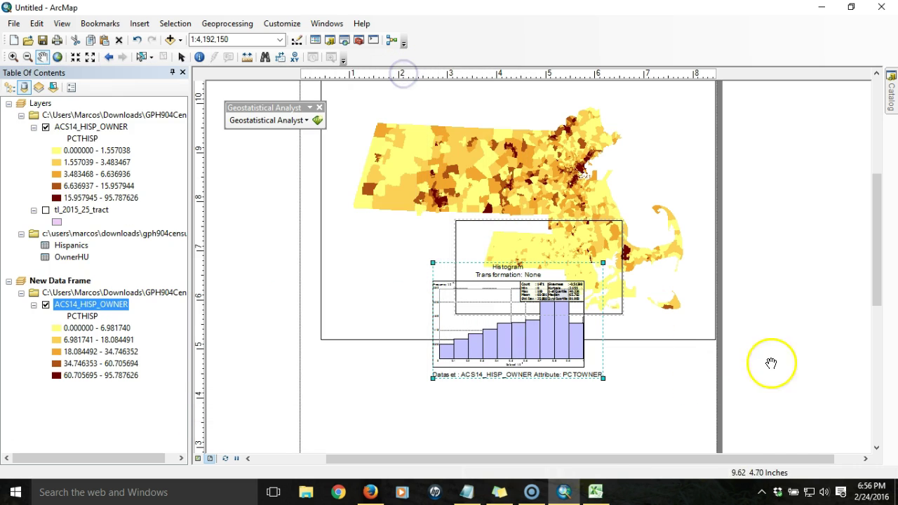
- Display the Layout toolbar and fit the whole page in the layout view
{"action": "right_click", "coordinate": [539, 39]}
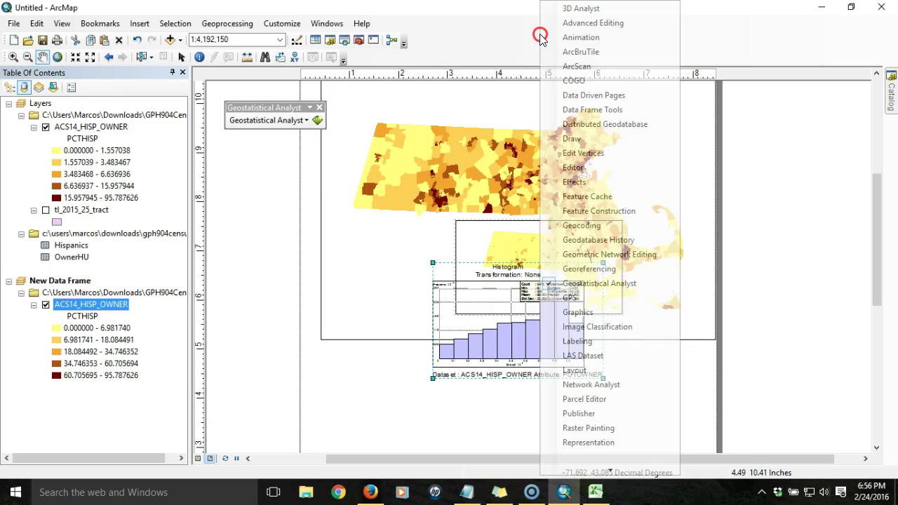
{"action": "left_click", "coordinate": [601, 370]}
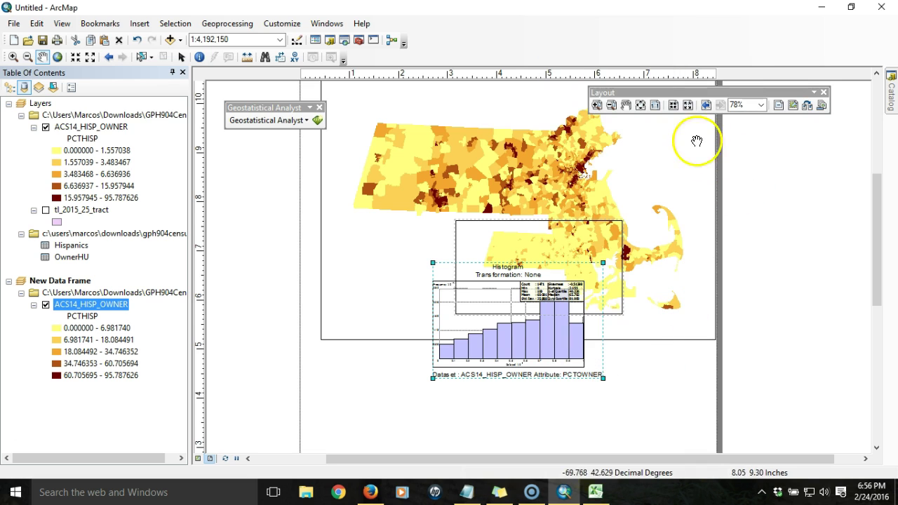
{"action": "left_click", "coordinate": [641, 105]}
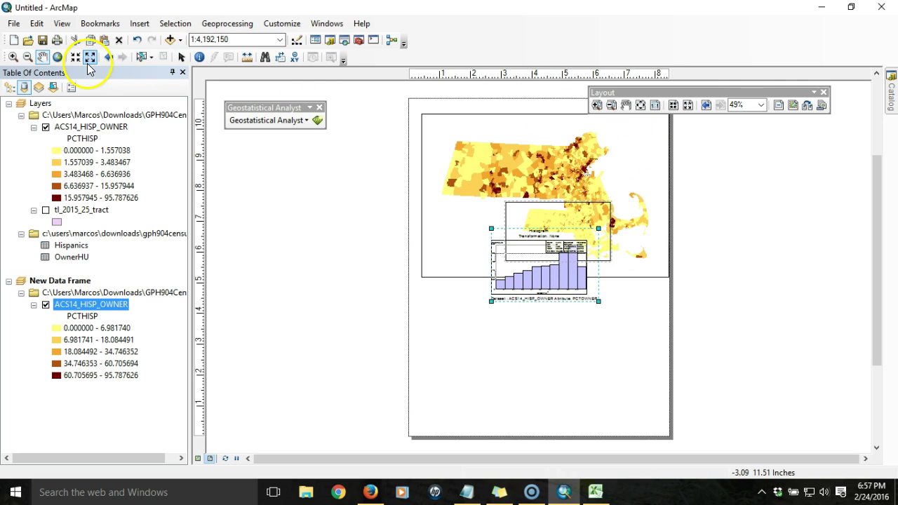
- Move the PCTOWNER histogram off the page and place the small second data frame directly below the first map
{"action": "left_click", "coordinate": [181, 57]}
{"action": "left_click", "coordinate": [564, 211]}
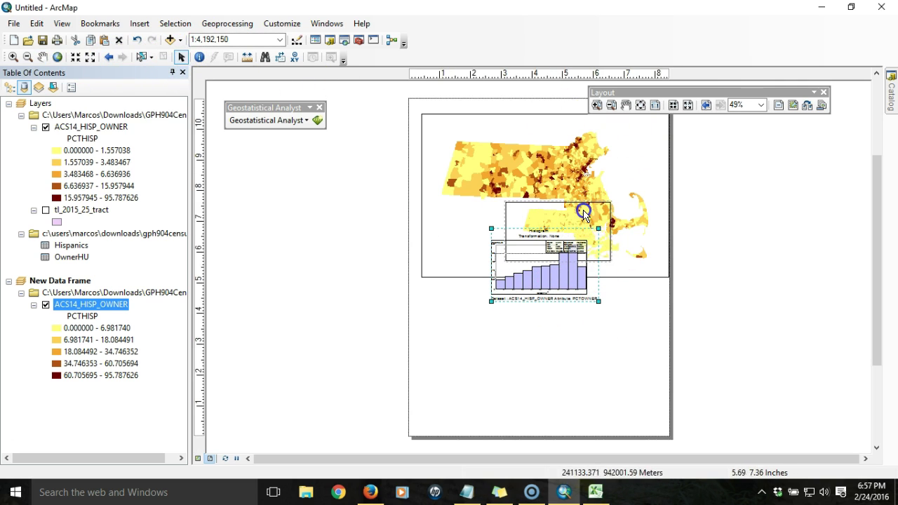
{"action": "left_click", "coordinate": [522, 290]}
{"action": "left_click_drag", "start_coordinate": [525, 291], "coordinate": [728, 343]}
{"action": "left_click", "coordinate": [570, 245]}
{"action": "left_click_drag", "start_coordinate": [566, 241], "coordinate": [490, 315]}
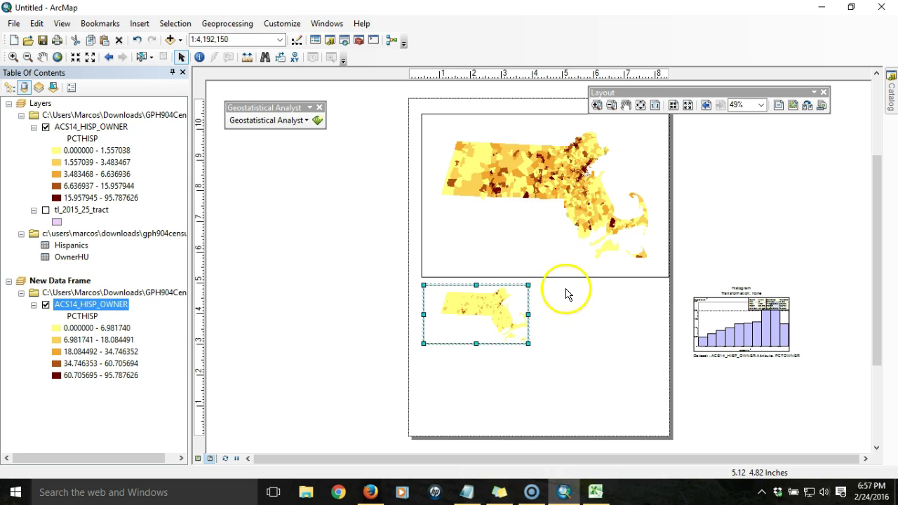
- Symbolize the second data frame's ACS14_HISP_OWNER layer with graduated colors based on the PCTOWNER field
{"action": "left_click", "coordinate": [82, 317]}
{"action": "double_click", "coordinate": [82, 317]}
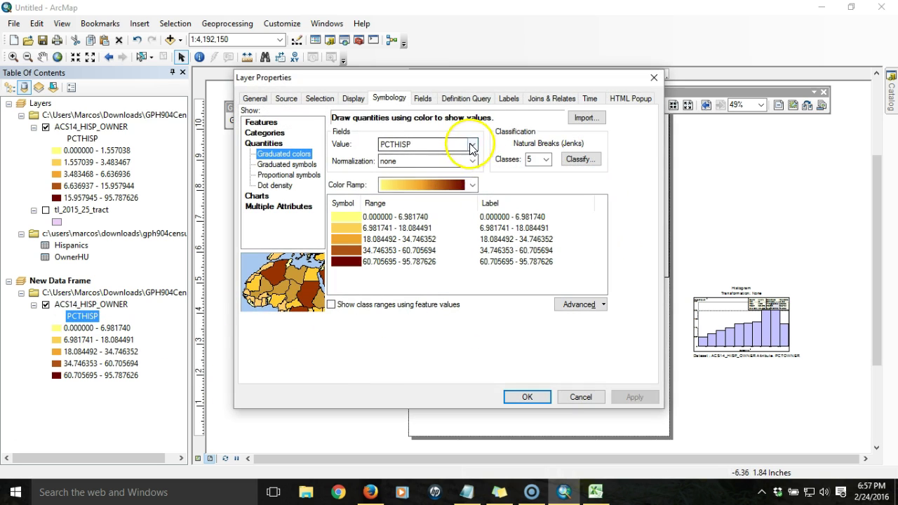
{"action": "left_click", "coordinate": [473, 144]}
{"action": "left_click", "coordinate": [423, 242]}
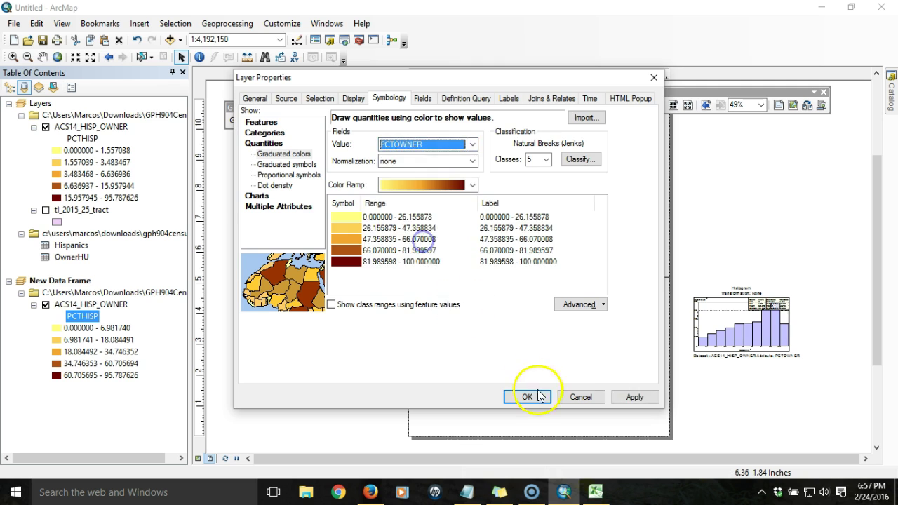
{"action": "left_click", "coordinate": [528, 396]}
- Enlarge the second data frame to fill the lower half of the page and scale its Massachusetts map to fill the frame
{"action": "left_click_drag", "start_coordinate": [526, 343], "coordinate": [664, 430]}
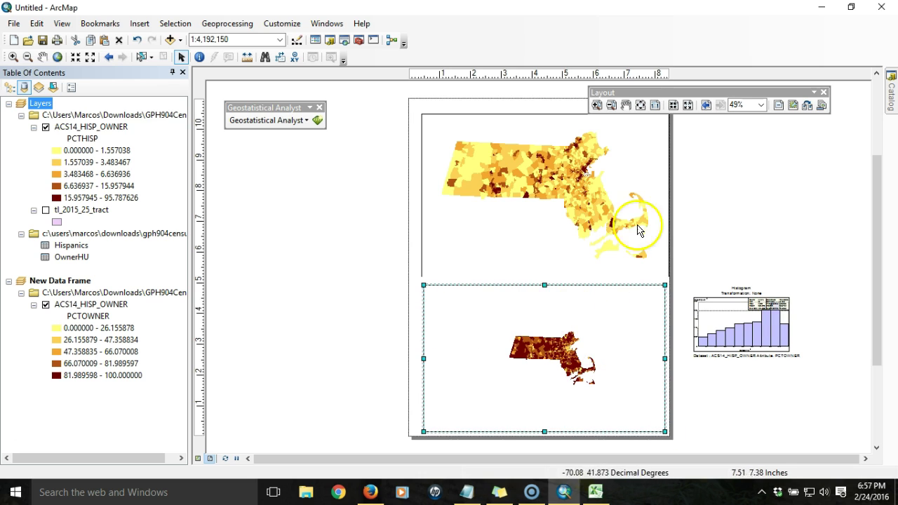
{"action": "left_click", "coordinate": [89, 59]}
{"action": "left_click", "coordinate": [89, 59]}
{"action": "left_click", "coordinate": [78, 57]}
{"action": "left_click", "coordinate": [78, 57]}
{"action": "left_click", "coordinate": [78, 57]}
{"action": "left_click", "coordinate": [78, 57]}
{"action": "left_click", "coordinate": [78, 58]}
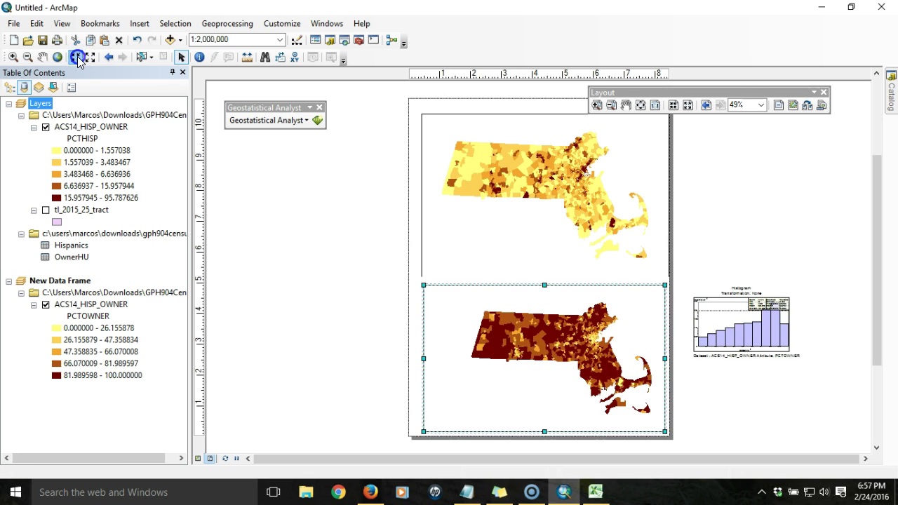
{"action": "left_click", "coordinate": [77, 57]}
{"action": "left_click", "coordinate": [89, 58]}
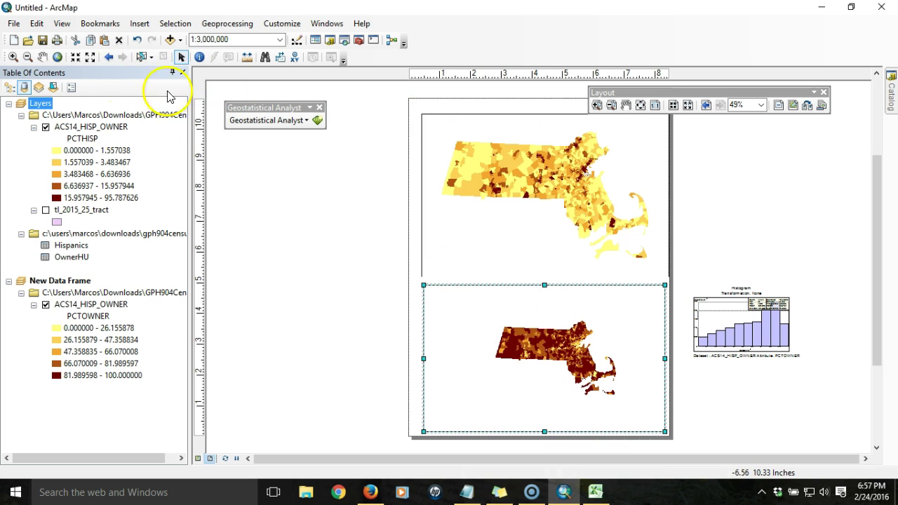
{"action": "left_click", "coordinate": [12, 56]}
{"action": "left_click_drag", "start_coordinate": [485, 323], "coordinate": [628, 400]}
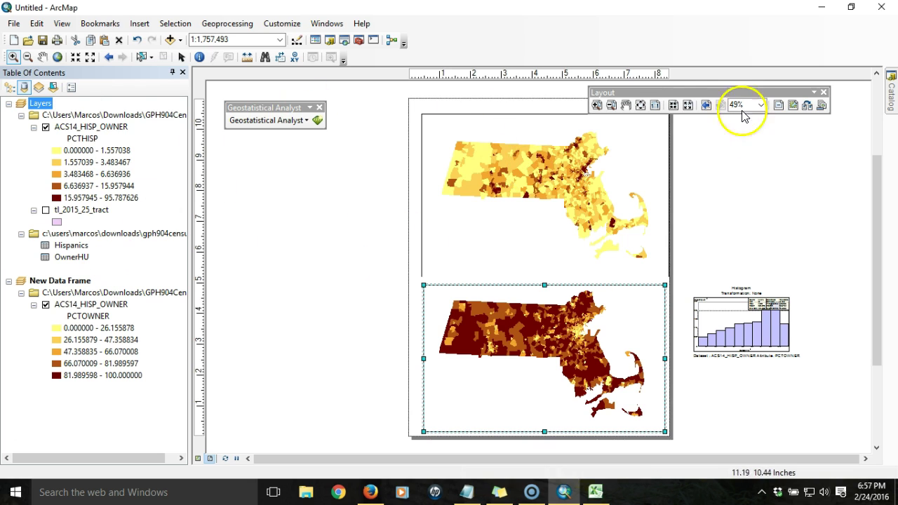
- Place the PCTOWNER histogram in the lower-left corner of the owner-occupied housing map's frame
{"action": "left_click", "coordinate": [770, 340]}
{"action": "left_click_drag", "start_coordinate": [756, 329], "coordinate": [500, 401]}
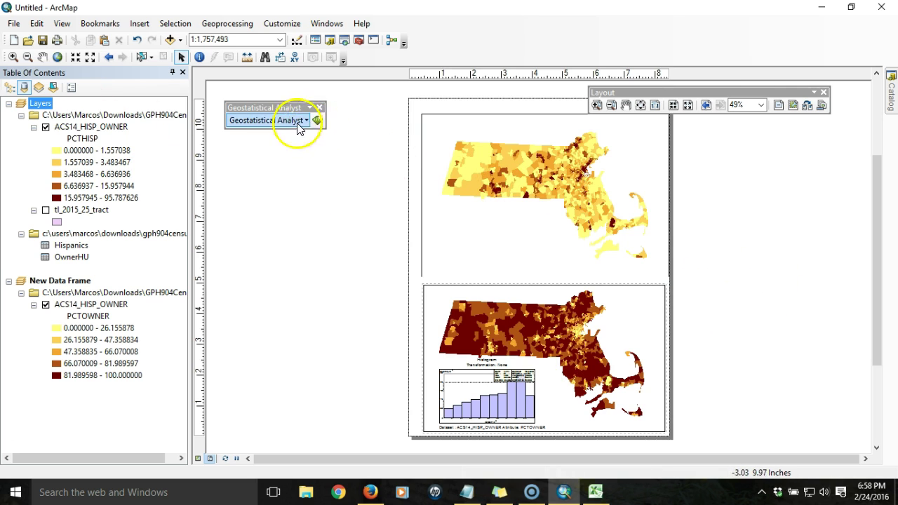
- Activate the upper data frame and create a histogram of its ACS14_HISP_OWNER layer using the PCTHISP attribute
{"action": "left_click", "coordinate": [419, 238]}
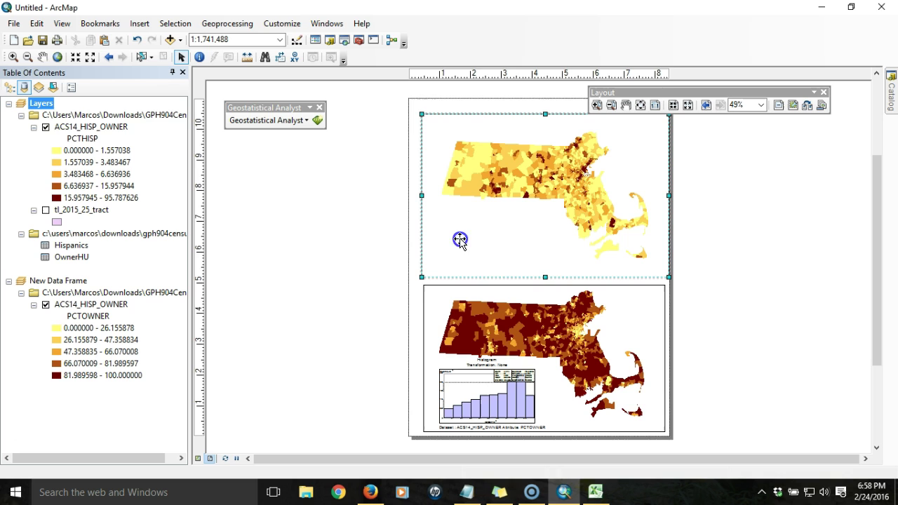
{"action": "left_click", "coordinate": [305, 120]}
{"action": "mouse_move", "coordinate": [368, 137]}
{"action": "left_click", "coordinate": [405, 139]}
{"action": "left_click", "coordinate": [399, 397]}
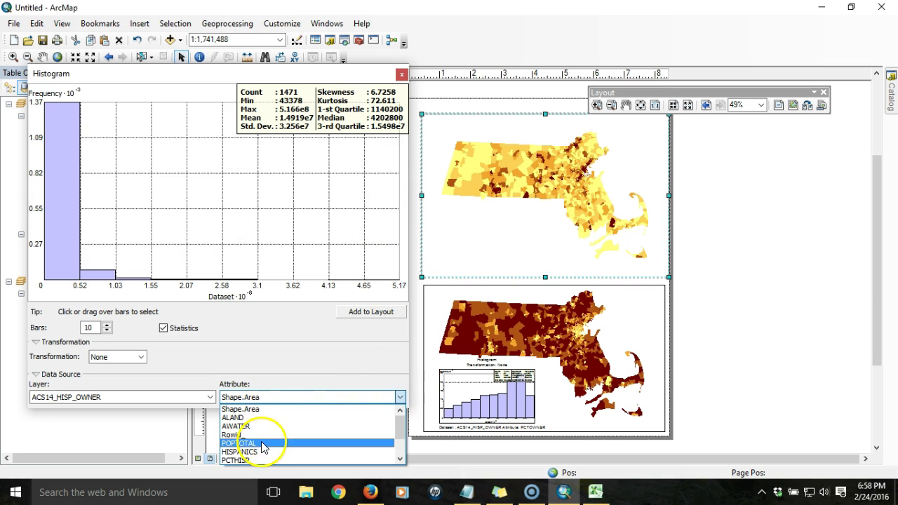
{"action": "left_click", "coordinate": [255, 457]}
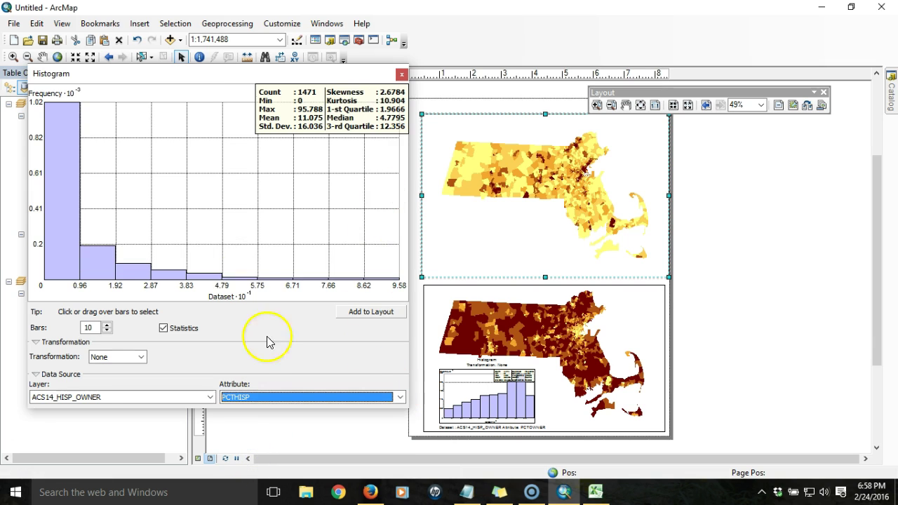
- Add the PCTHISP histogram to the layout, fit it into the upper map's lower-left corner, and close the Histogram window
{"action": "left_click", "coordinate": [374, 311]}
{"action": "left_click_drag", "start_coordinate": [545, 252], "coordinate": [484, 223]}
{"action": "left_click_drag", "start_coordinate": [540, 203], "coordinate": [539, 200]}
{"action": "left_click", "coordinate": [709, 207]}
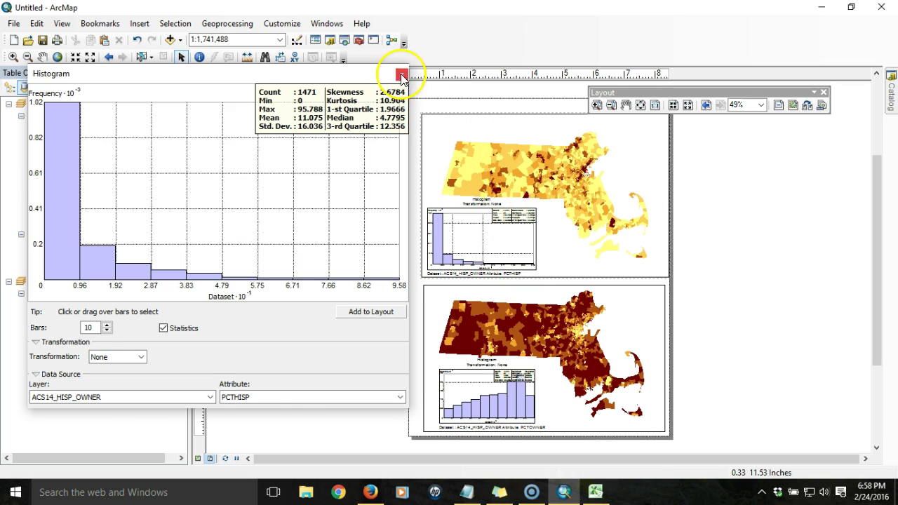
{"action": "left_click", "coordinate": [402, 75]}
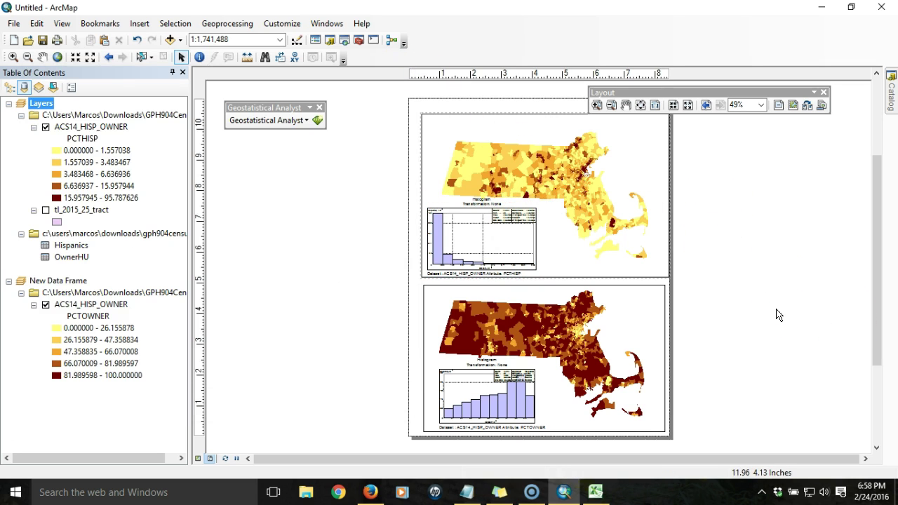